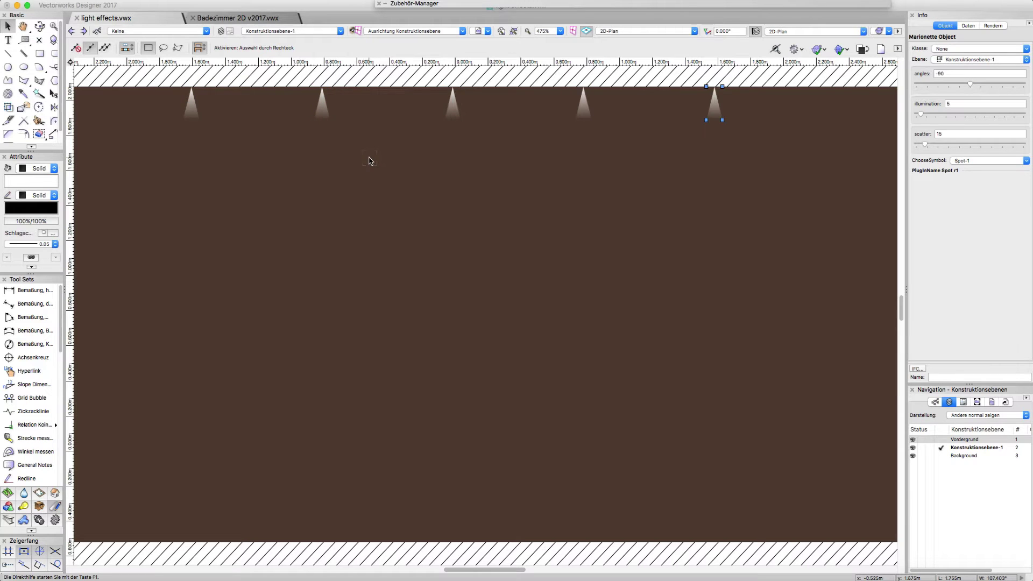
- Set the illumination of the six ceiling spotlights to 70 and angle the outer beams inward
{"action": "left_click_drag", "start_coordinate": [148, 72], "coordinate": [864, 155]}
{"action": "left_click_drag", "start_coordinate": [923, 115], "coordinate": [973, 85]}
{"action": "left_click", "coordinate": [854, 154]}
{"action": "left_click", "coordinate": [314, 131]}
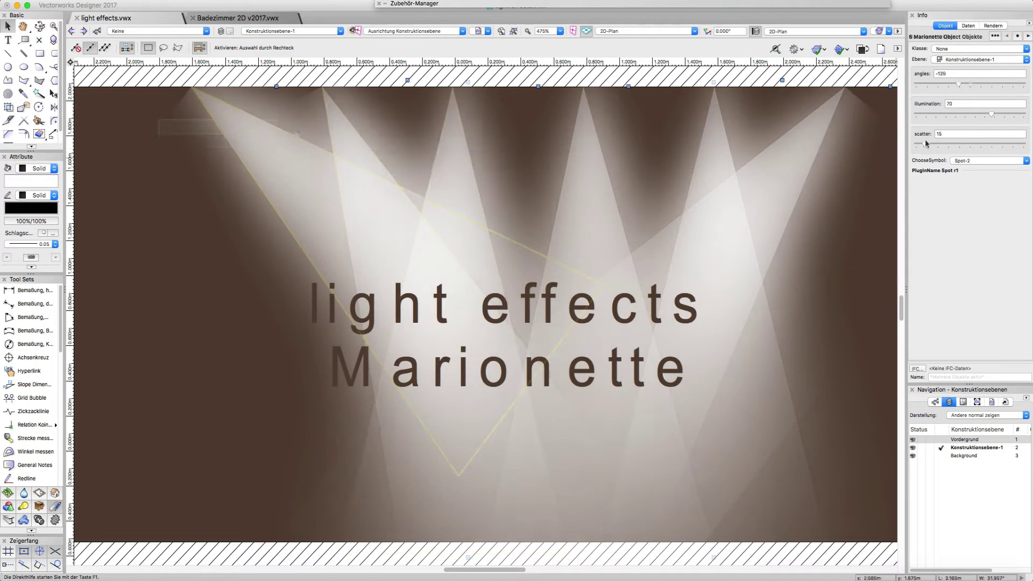
- Set the six spotlights' scatter to 6 and switch their symbol to Spot-1
{"action": "left_click_drag", "start_coordinate": [926, 144], "coordinate": [921, 144]}
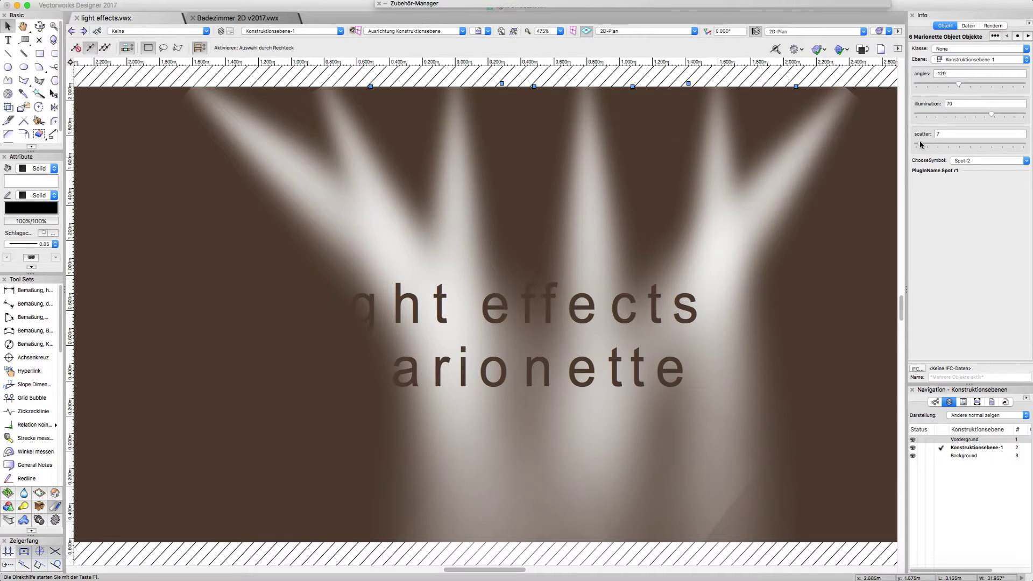
{"action": "left_click_drag", "start_coordinate": [924, 144], "coordinate": [919, 145]}
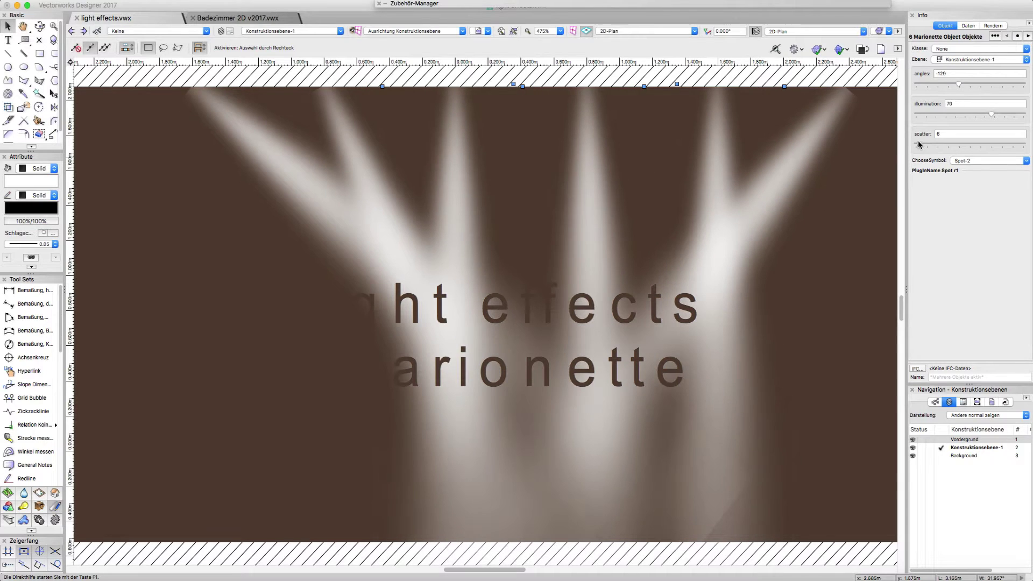
{"action": "left_click", "coordinate": [978, 158]}
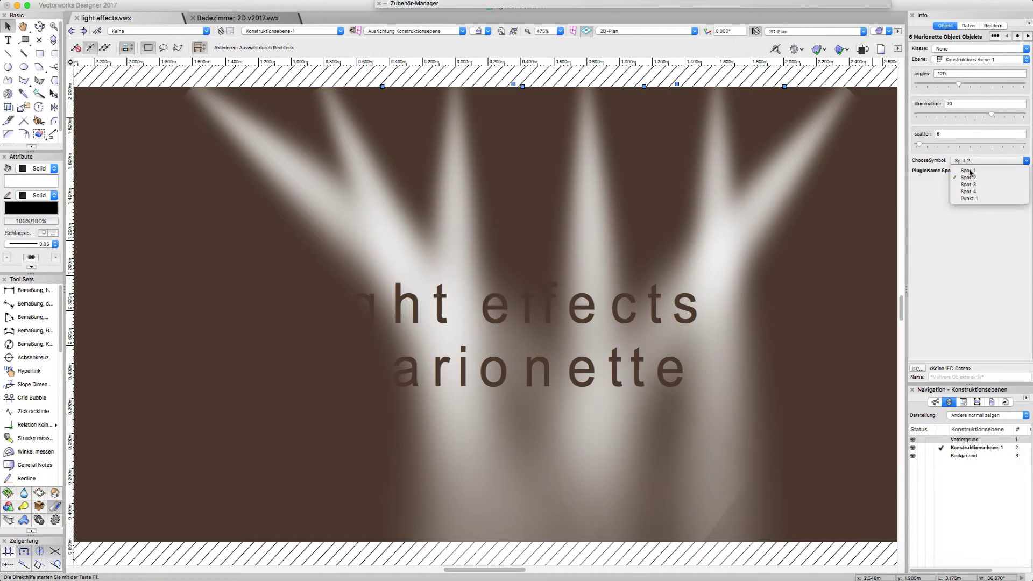
{"action": "left_click", "coordinate": [971, 173]}
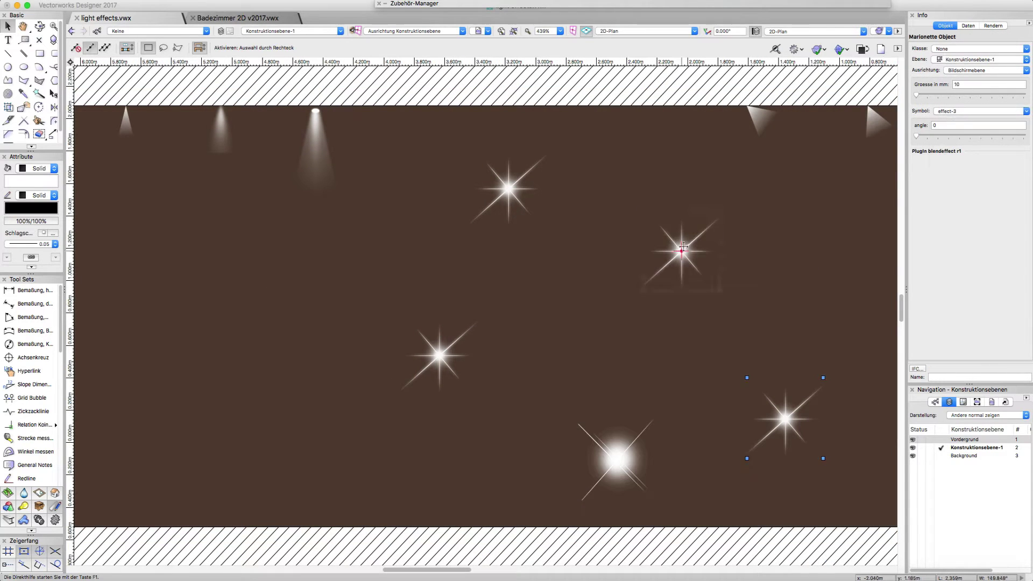
- Give the two uppermost star flares new effect symbols, a four-point cross for the first and a different star for the second
{"action": "left_click", "coordinate": [971, 111]}
{"action": "left_click", "coordinate": [966, 142]}
{"action": "left_click", "coordinate": [508, 188]}
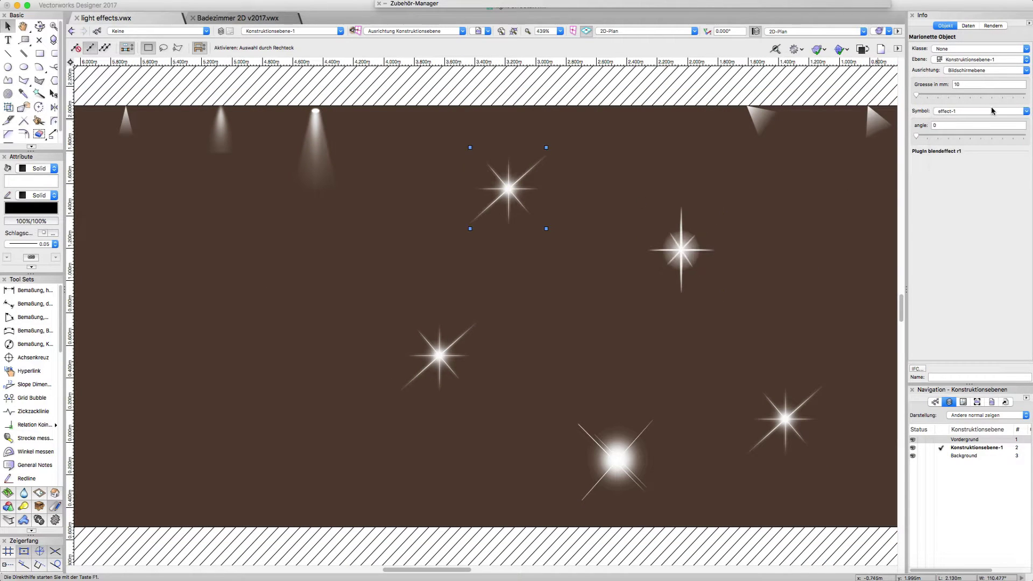
{"action": "left_click", "coordinate": [992, 111]}
{"action": "left_click", "coordinate": [977, 149]}
- Copy the uppermost star flare to the middle of the wall and set the copy's symbol to effect-6
{"action": "left_click_drag", "start_coordinate": [541, 188], "coordinate": [599, 296], "text": "alt"}
{"action": "left_click", "coordinate": [960, 111]}
{"action": "left_click", "coordinate": [953, 163]}
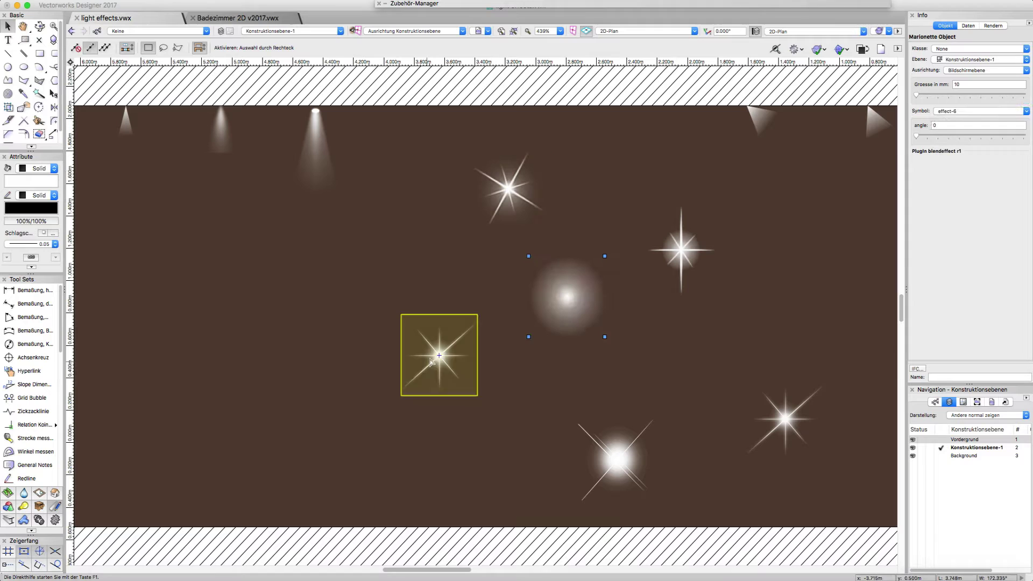
- Copy the leftmost star flare a short distance farther left and give it a different effect symbol
{"action": "left_click_drag", "start_coordinate": [439, 355], "coordinate": [342, 367], "text": "alt"}
{"action": "left_click", "coordinate": [960, 110]}
{"action": "left_click", "coordinate": [953, 156]}
- Adjust the central glow's size, and rotate the four star flares around it to an angle of 66
{"action": "left_click", "coordinate": [571, 293]}
{"action": "mouse_move", "coordinate": [917, 95]}
{"action": "left_mouse_down"}
{"action": "mouse_move", "coordinate": [939, 97]}
{"action": "mouse_move", "coordinate": [914, 96]}
{"action": "left_mouse_up"}
{"action": "left_click", "coordinate": [682, 250]}
{"action": "left_click", "coordinate": [508, 188], "text": "shift"}
{"action": "left_click", "coordinate": [439, 355], "text": "shift"}
{"action": "left_click", "coordinate": [608, 456], "text": "shift"}
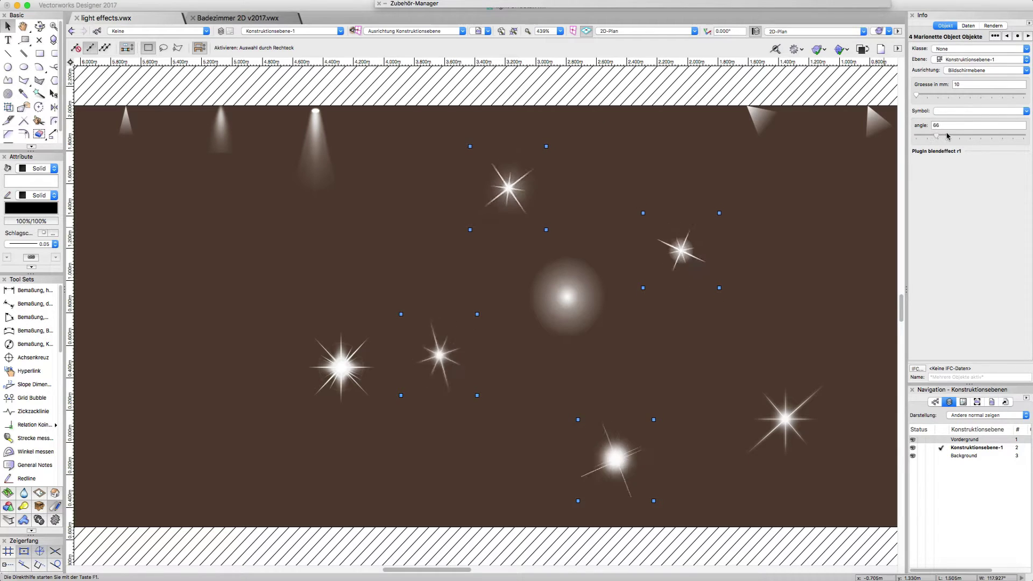
- Enlarge the lower-right star flare and increase the illumination of the ceiling spotlight above the flares
{"action": "left_click", "coordinate": [789, 412]}
{"action": "left_click_drag", "start_coordinate": [917, 95], "coordinate": [930, 97]}
{"action": "middle_click_drag", "start_coordinate": [227, 274], "coordinate": [426, 352]}
{"action": "left_click", "coordinate": [326, 202]}
{"action": "mouse_move", "coordinate": [921, 114]}
{"action": "left_mouse_down"}
{"action": "mouse_move", "coordinate": [949, 112]}
{"action": "mouse_move", "coordinate": [939, 115]}
{"action": "left_mouse_up"}
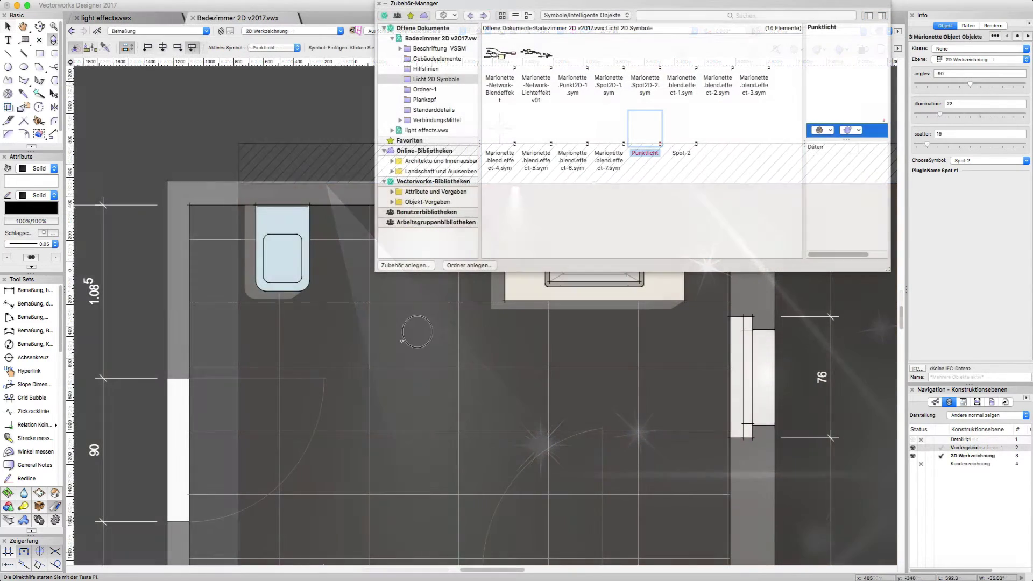
- Insert the Punktlicht symbol on the bathroom floor below the toilet in Badezimmer 2D v2017.vwx
{"action": "double_click", "coordinate": [573, 160]}
{"action": "left_click", "coordinate": [318, 457]}
{"action": "key", "text": "x"}
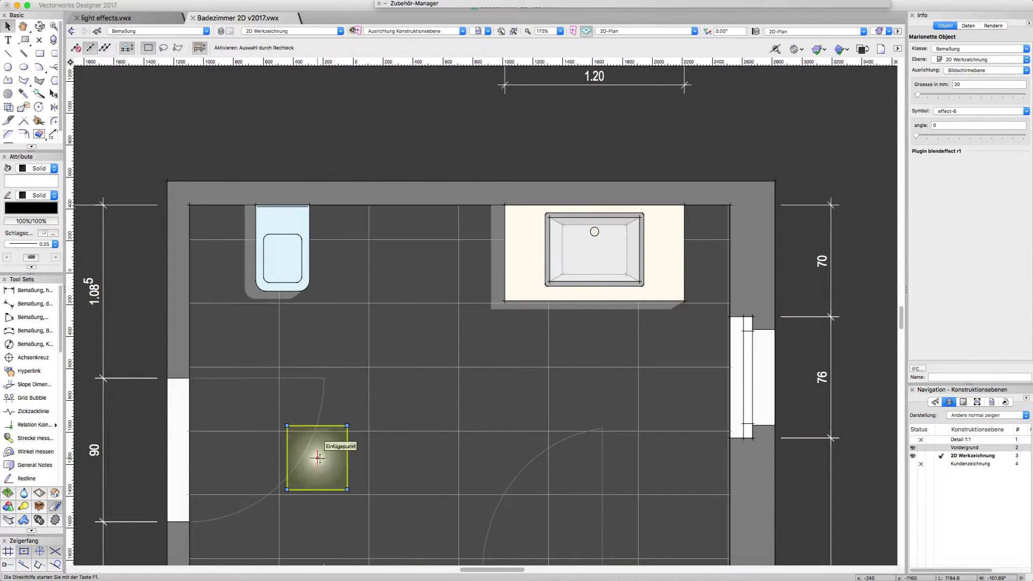
- Copy the point light horizontally across the bathroom floor and enlarge both lights together
{"action": "left_click_drag", "start_coordinate": [318, 458], "coordinate": [579, 458], "text": "alt"}
{"action": "left_click", "coordinate": [345, 451], "text": "shift"}
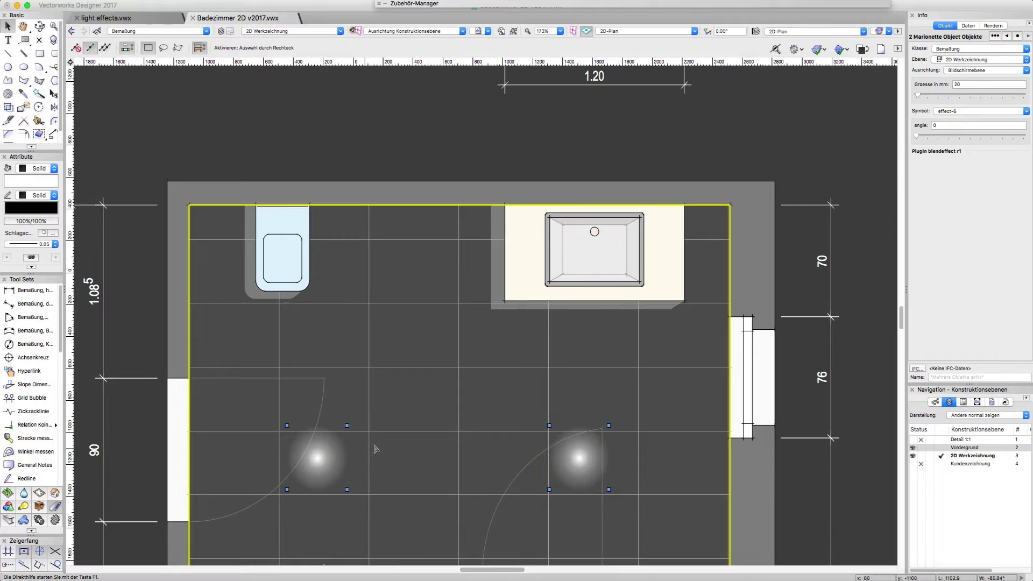
{"action": "left_click_drag", "start_coordinate": [930, 96], "coordinate": [964, 96]}
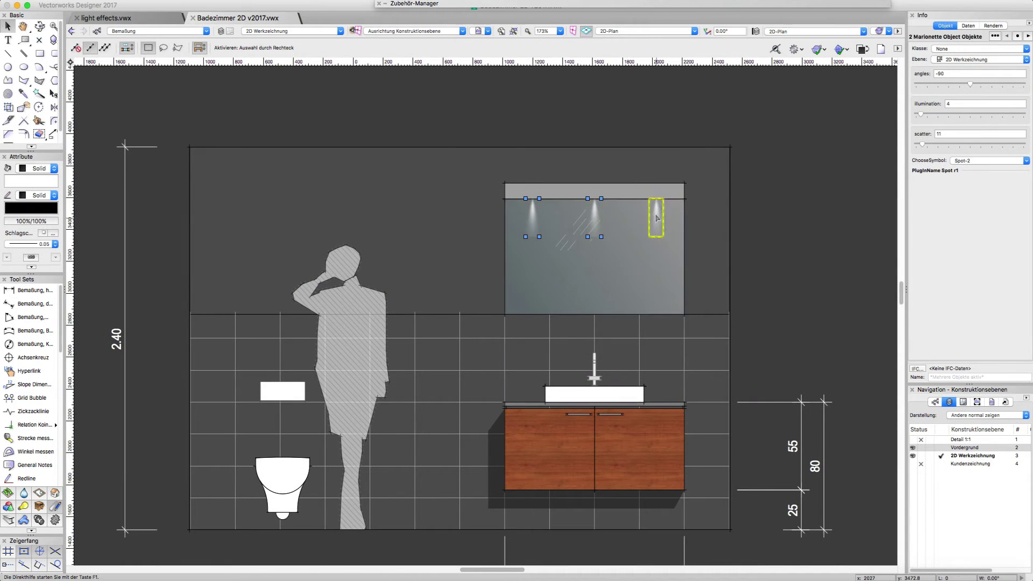
- Increase the illumination and scatter of the three spotlights above the bathroom mirror
{"action": "left_click", "coordinate": [656, 218], "text": "shift"}
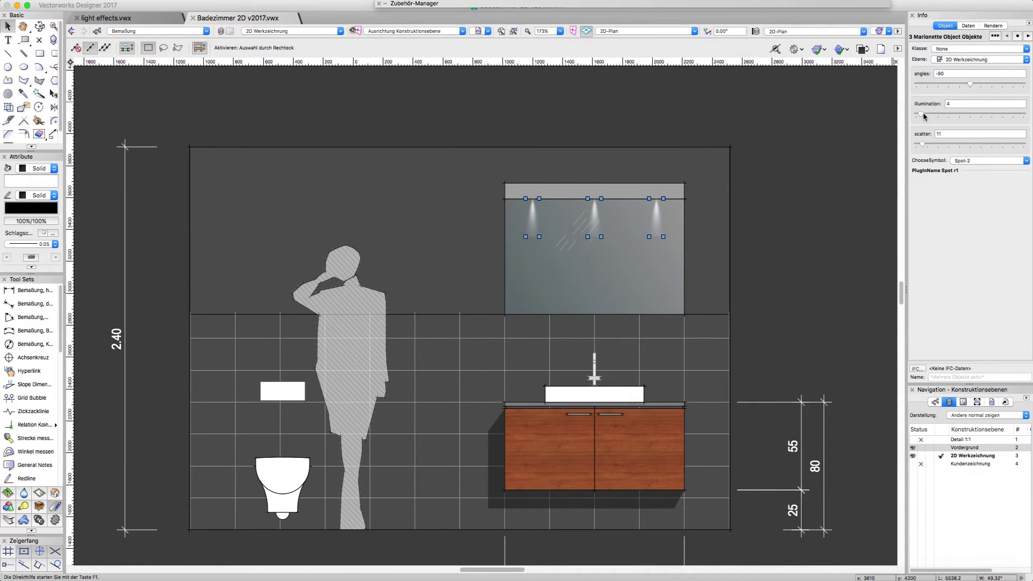
{"action": "left_click_drag", "start_coordinate": [936, 115], "coordinate": [930, 147]}
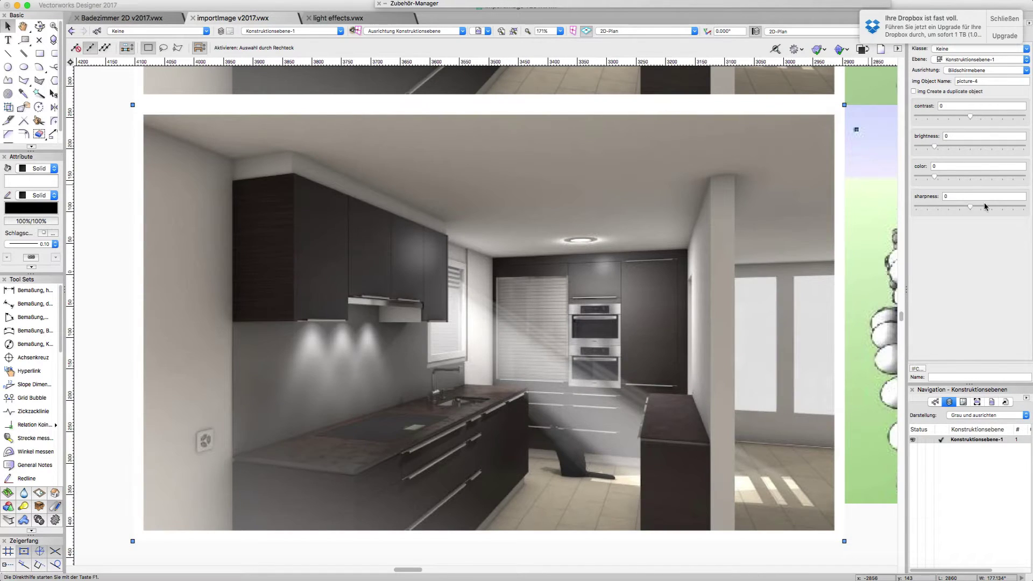
- Set the sharpness of the kitchen picture in importImage v2017.vwx to 265
{"action": "left_click_drag", "start_coordinate": [985, 205], "coordinate": [1000, 205]}
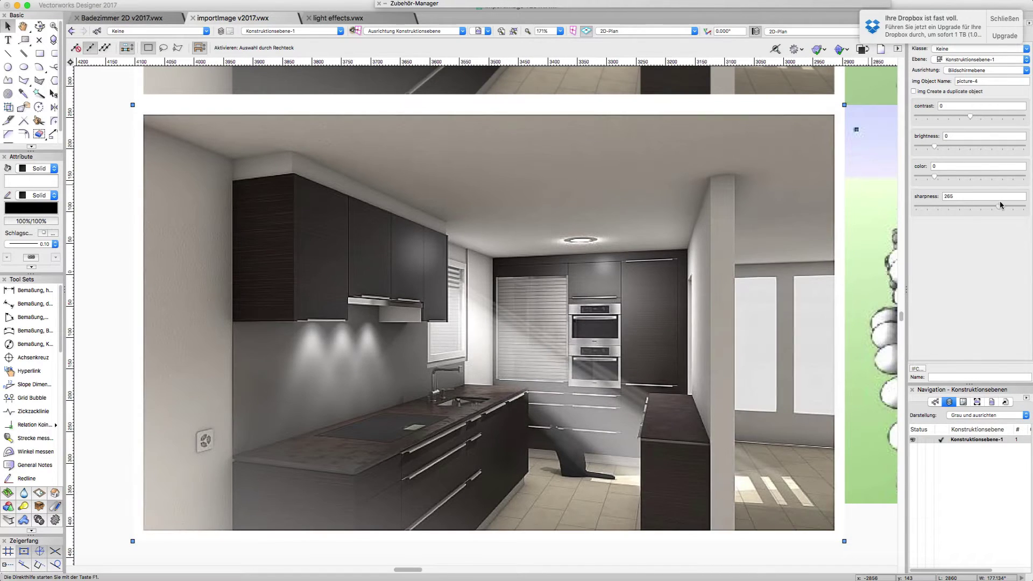
{"action": "left_click", "coordinate": [121, 243]}
- Insert the blendeffekt symbol on the kitchen's ceiling lamp and set its size to 43 mm
{"action": "mouse_move", "coordinate": [444, 4]}
{"action": "double_click", "coordinate": [500, 131]}
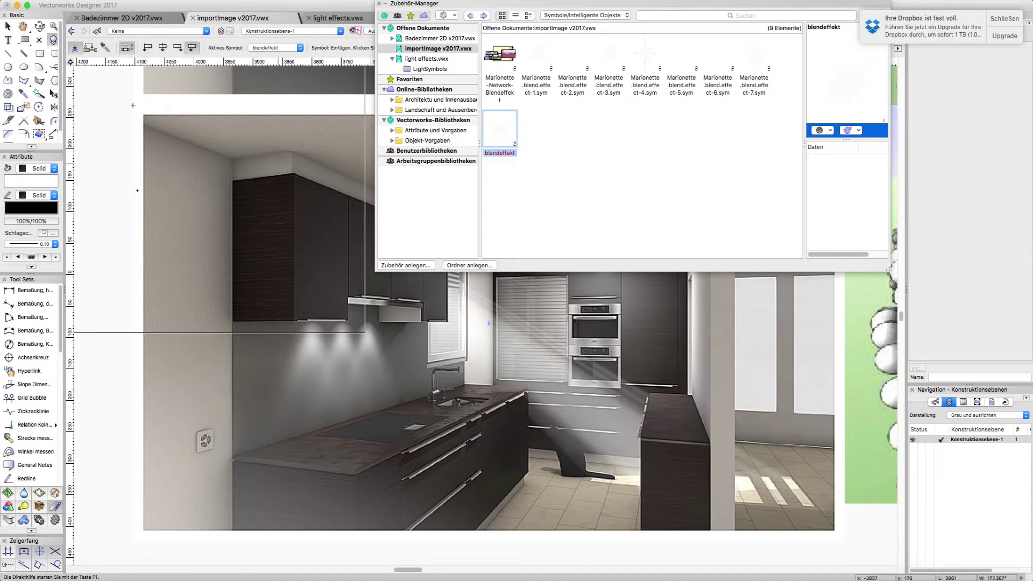
{"action": "left_click", "coordinate": [582, 239]}
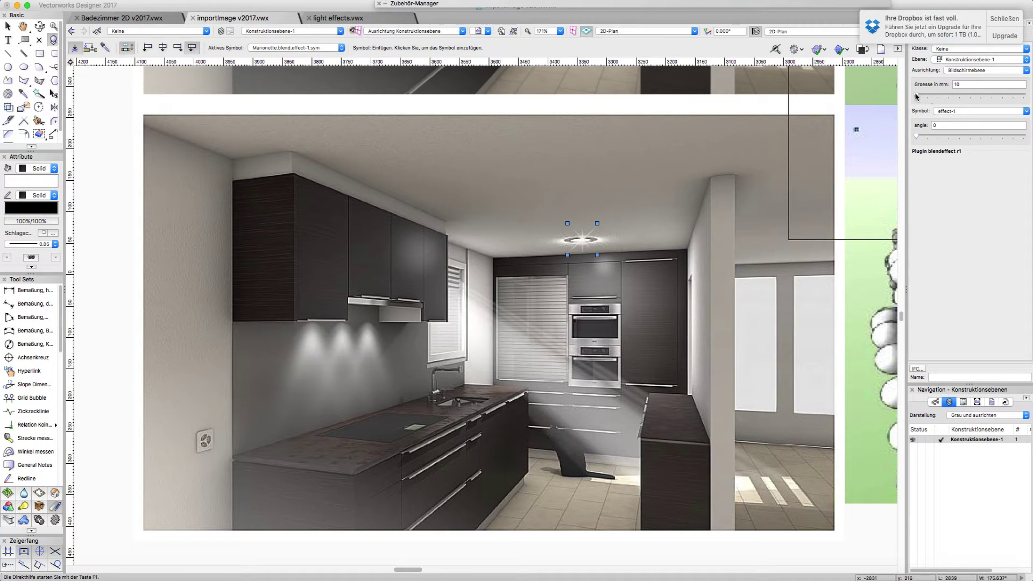
{"action": "left_click_drag", "start_coordinate": [916, 96], "coordinate": [921, 96]}
{"action": "left_click", "coordinate": [8, 27]}
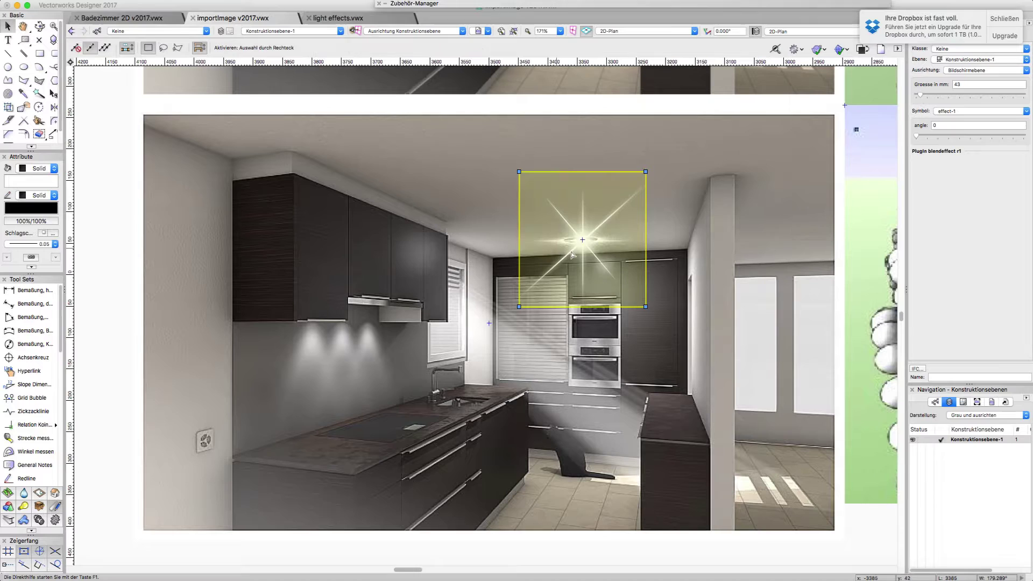
- Copy the lamp flare to the kitchen faucet and set the copy to effect-4, size 49 mm and angle 31
{"action": "left_click_drag", "start_coordinate": [583, 240], "coordinate": [459, 370], "text": "alt"}
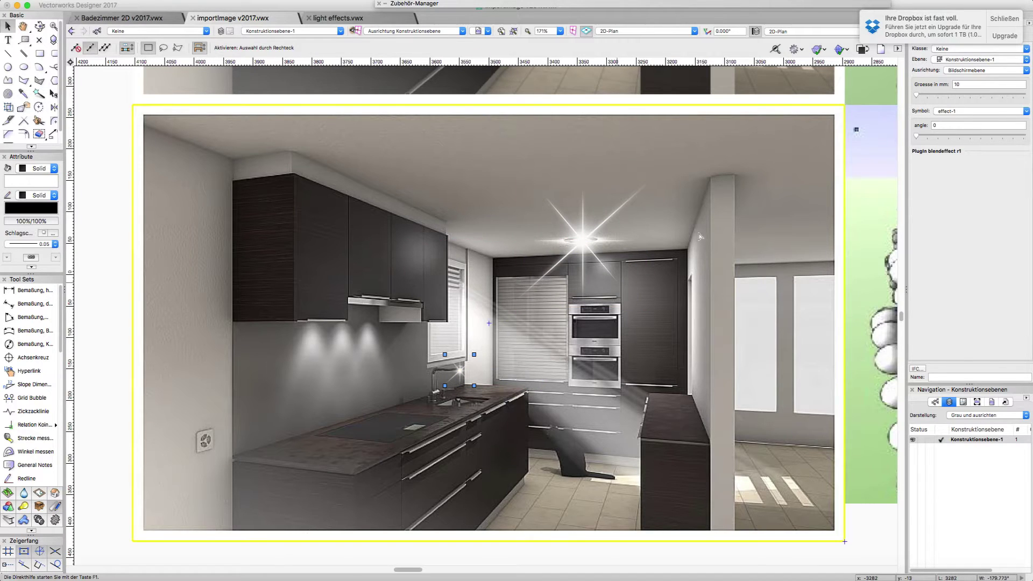
{"action": "left_click", "coordinate": [951, 112]}
{"action": "left_click", "coordinate": [957, 153]}
{"action": "left_click", "coordinate": [954, 110]}
{"action": "left_click", "coordinate": [960, 159]}
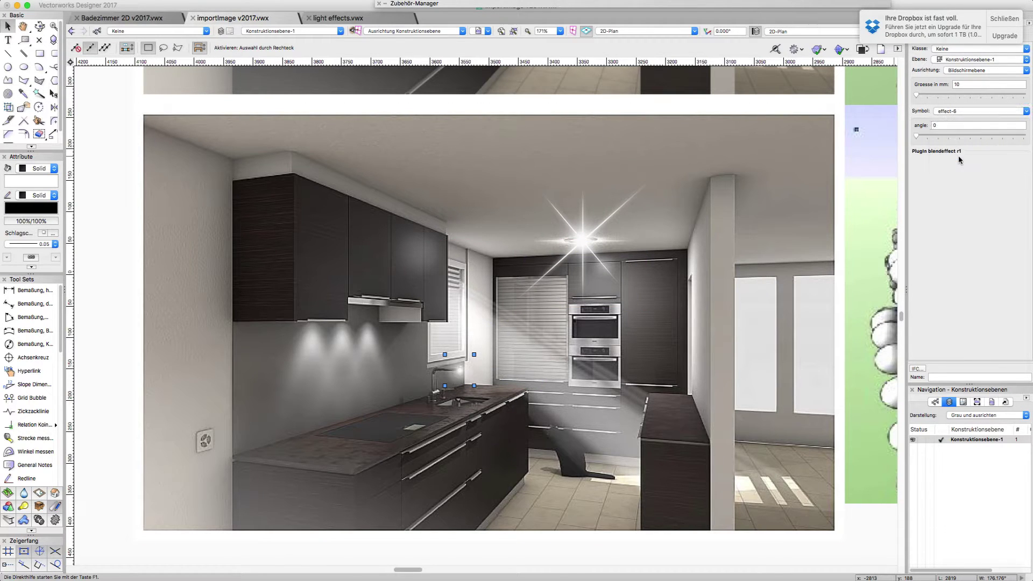
{"action": "left_click", "coordinate": [956, 113]}
{"action": "left_click", "coordinate": [959, 144]}
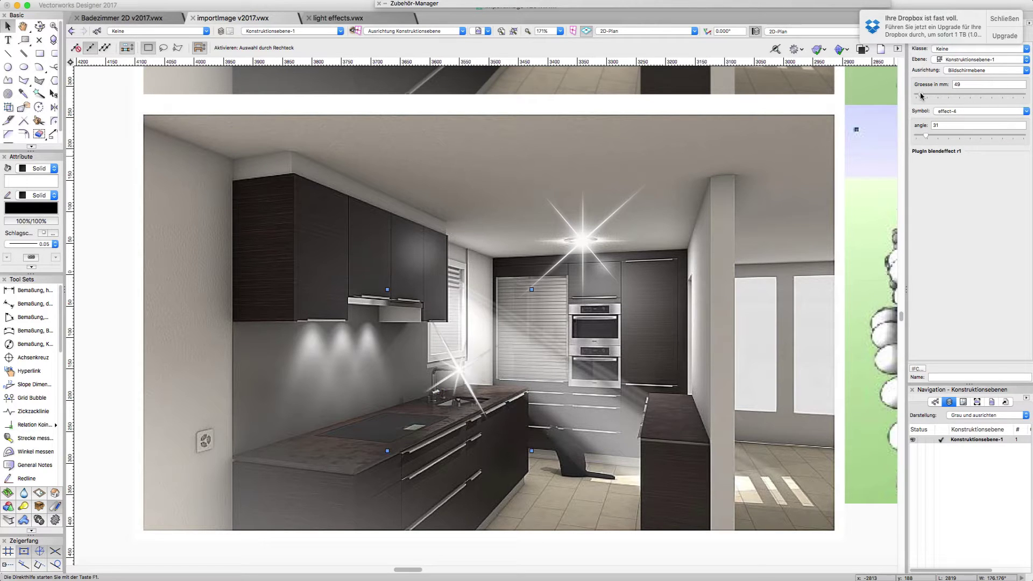
- Copy the faucet flare to the front corner of the range hood
{"action": "left_click_drag", "start_coordinate": [460, 371], "coordinate": [354, 300], "text": "alt"}
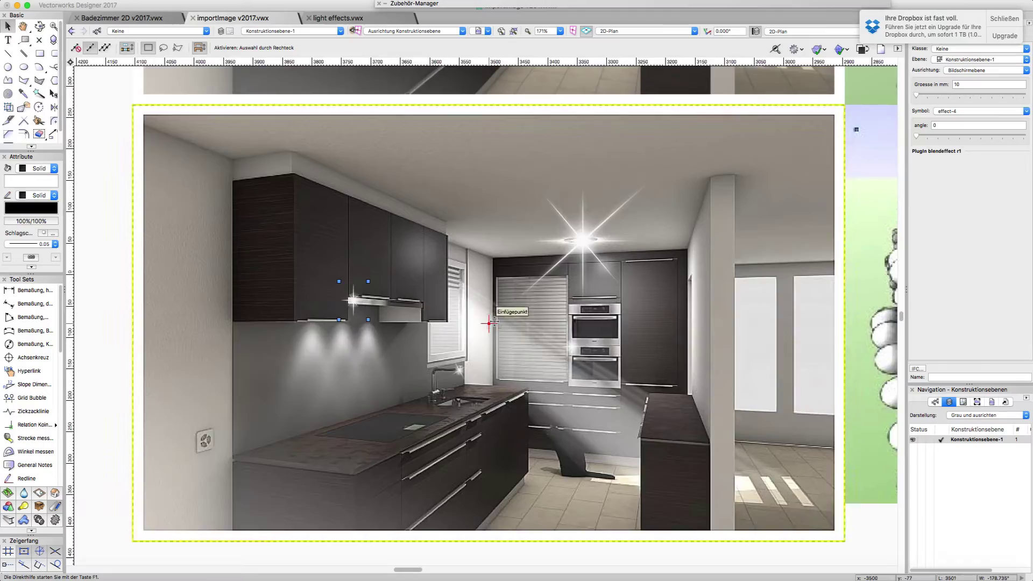
{"action": "middle_click_drag", "start_coordinate": [501, 317], "coordinate": [486, 378]}
{"action": "scroll", "coordinate": [486, 378], "scroll_direction": "down", "scroll_amount": 3}
- Set the leftmost ceiling spotlight in light effects.vwx to illumination 19, scatter 26 and symbol Spot-2
{"action": "left_click", "coordinate": [148, 214]}
{"action": "middle_click_drag", "start_coordinate": [148, 214], "coordinate": [118, 270]}
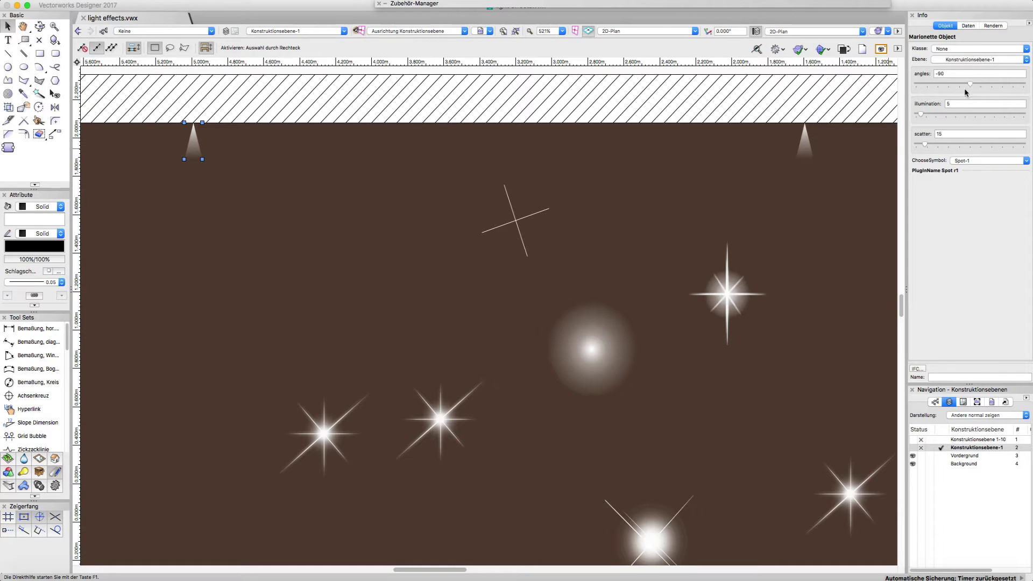
{"action": "left_click_drag", "start_coordinate": [921, 116], "coordinate": [932, 146]}
{"action": "left_click", "coordinate": [964, 161]}
{"action": "left_click", "coordinate": [968, 176]}
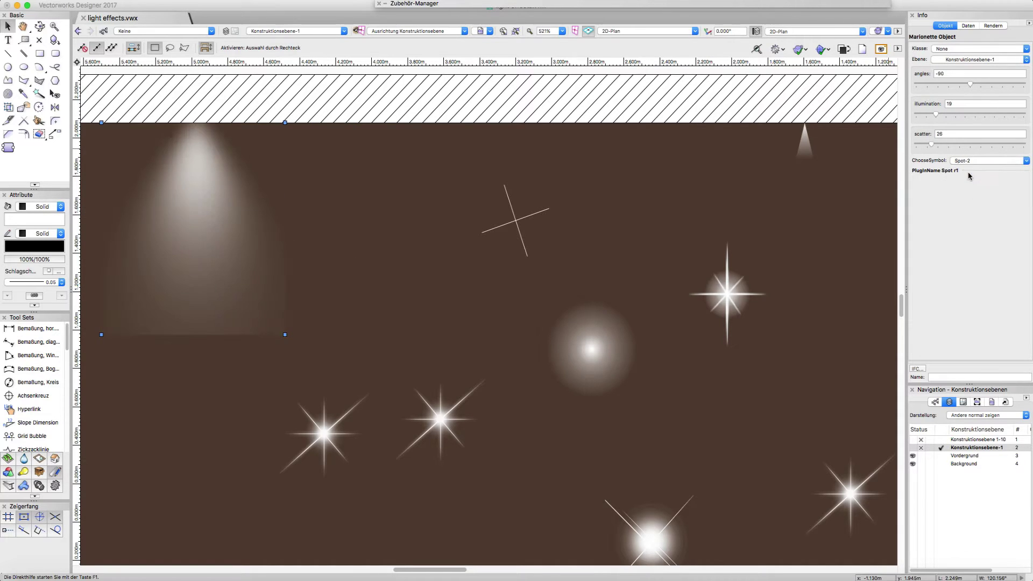
- Try symbol Spot-3 on the leftmost spotlight and switch it to the dashed-line Spot-4
{"action": "left_click", "coordinate": [967, 163]}
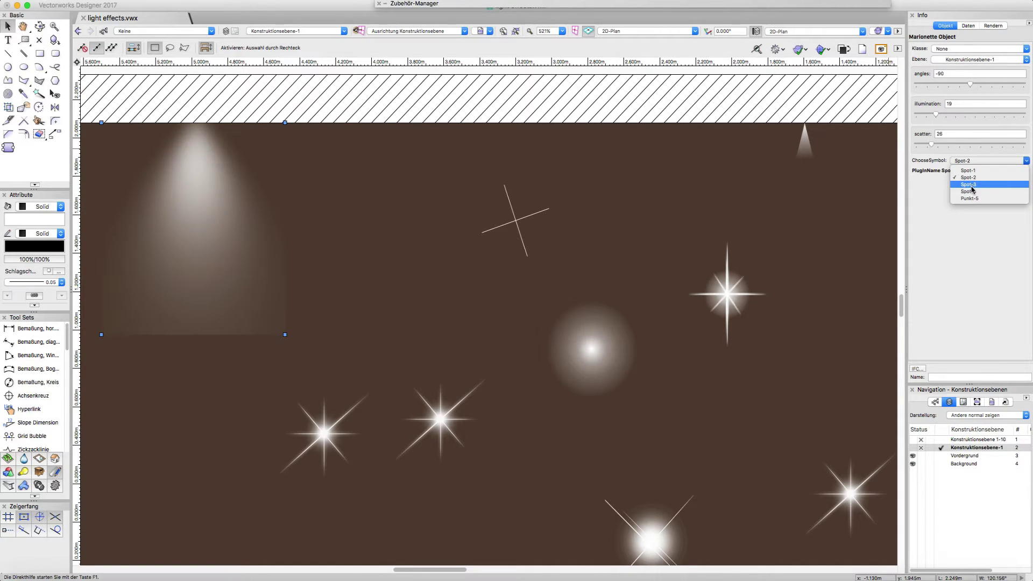
{"action": "left_click", "coordinate": [972, 187]}
{"action": "left_click", "coordinate": [971, 167]}
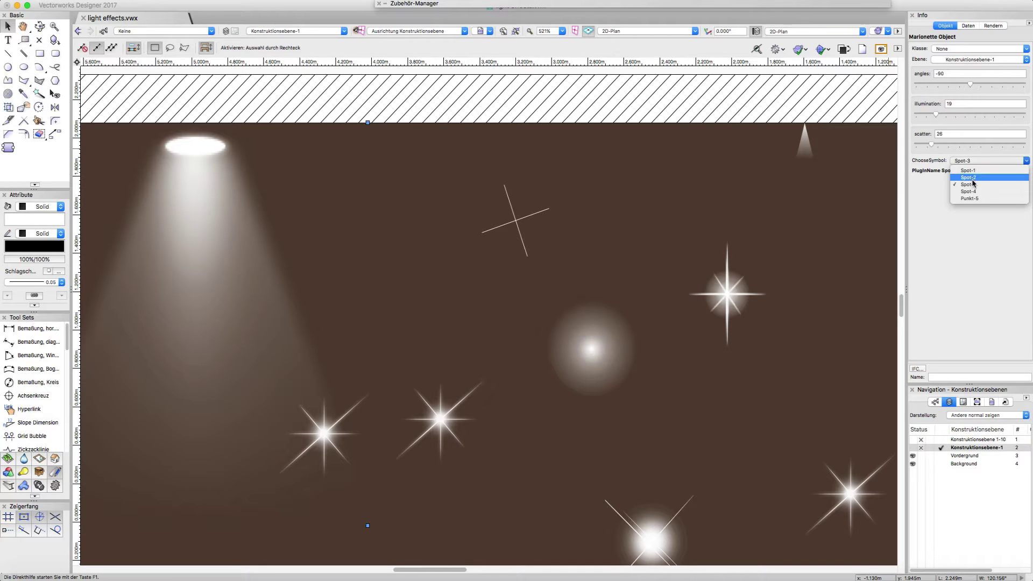
{"action": "left_click", "coordinate": [975, 194]}
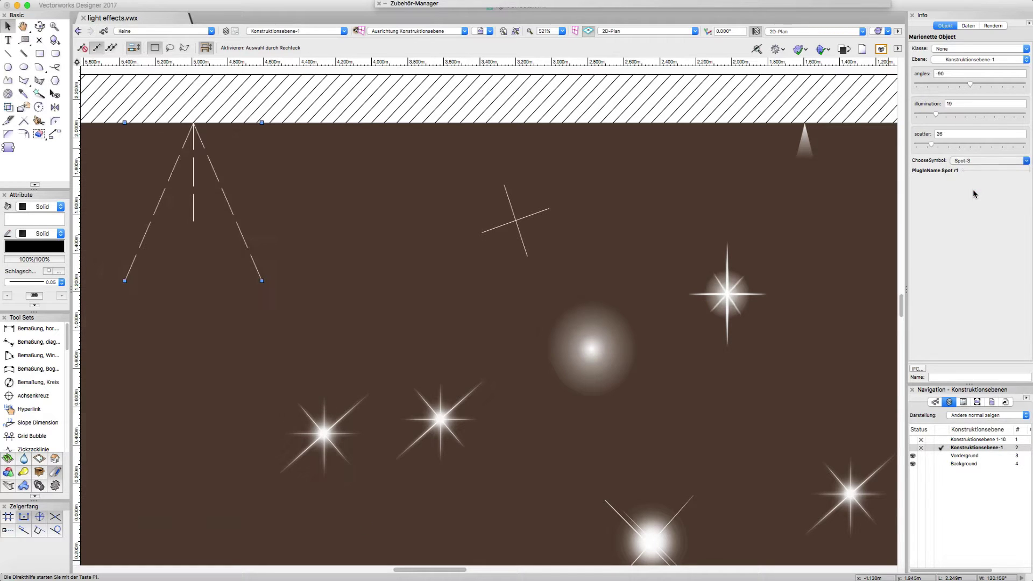
- Open the spotlight's Marionette script and edit the 3D representation of its Spot-5 symbol
{"action": "double_click", "coordinate": [194, 139]}
{"action": "left_click", "coordinate": [559, 261]}
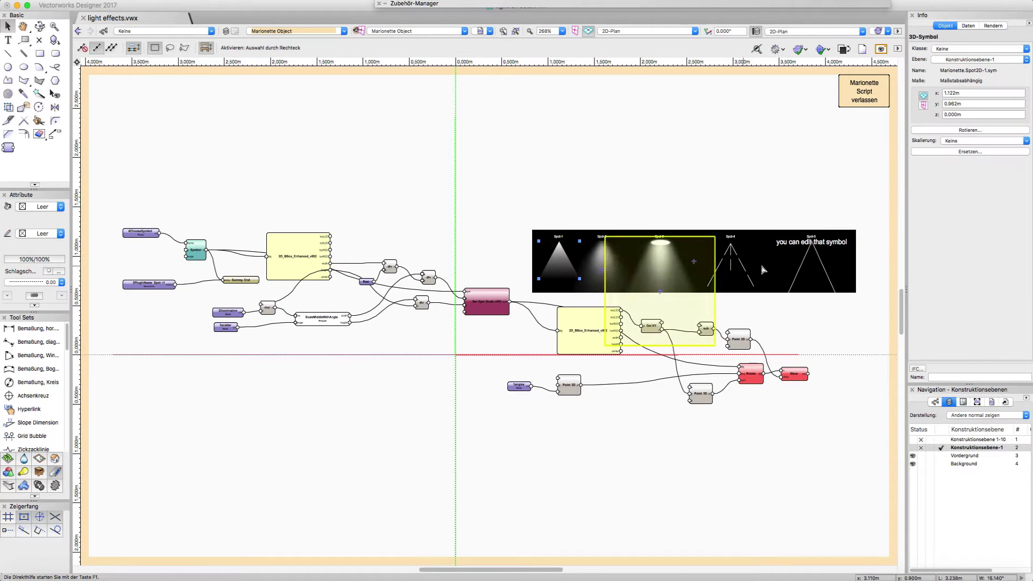
{"action": "double_click", "coordinate": [810, 245]}
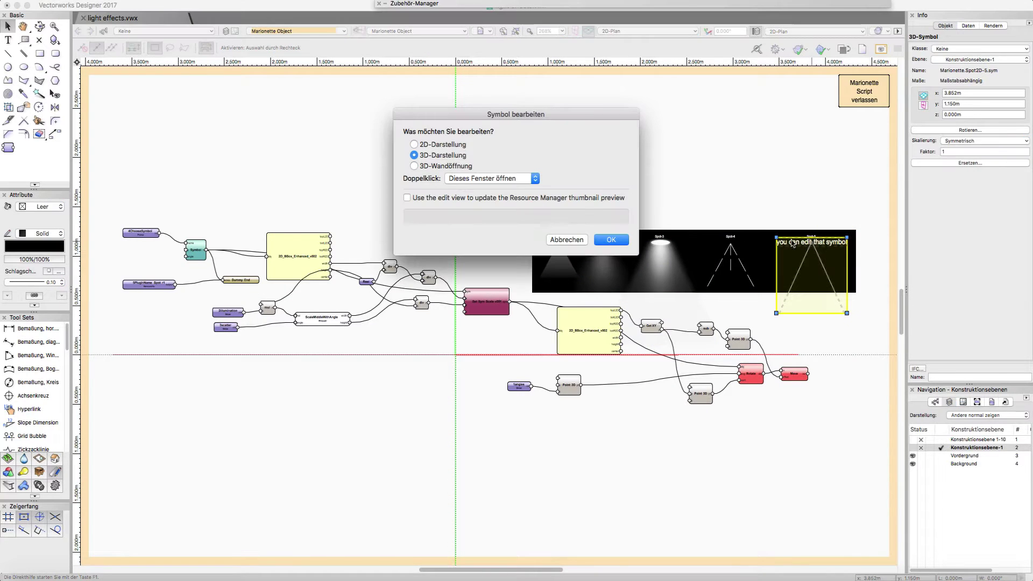
{"action": "left_click", "coordinate": [612, 240]}
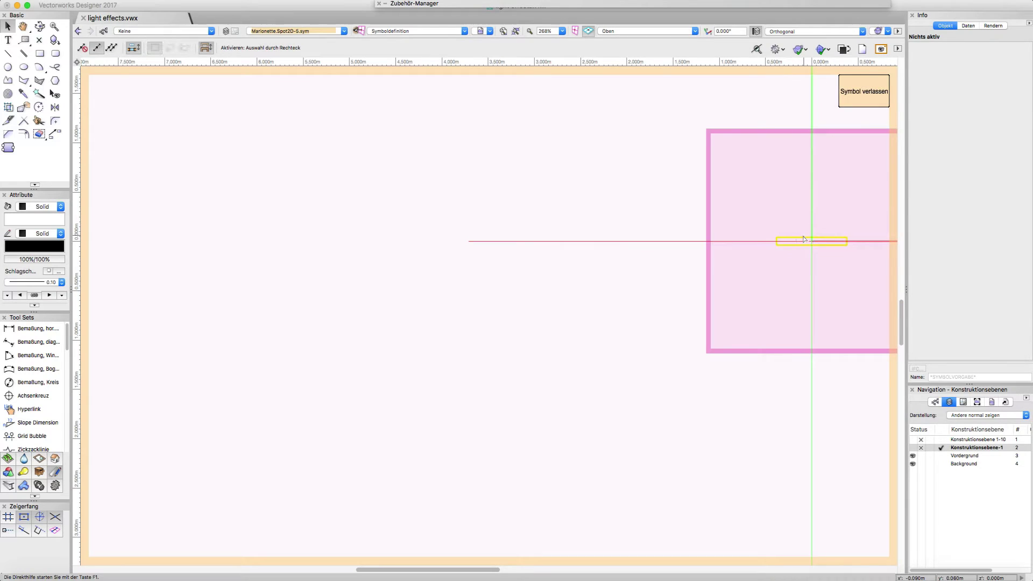
- Delete the existing beam geometry from the Spot-5 symbol
{"action": "left_click", "coordinate": [804, 238]}
{"action": "key", "text": "Delete"}
- Draw a rectangle about 0.202 × 0.117 m below the symbol's origin and a 0.117 m square beneath it, and exit the symbol
{"action": "scroll", "coordinate": [828, 252], "scroll_direction": "up", "scroll_amount": 4}
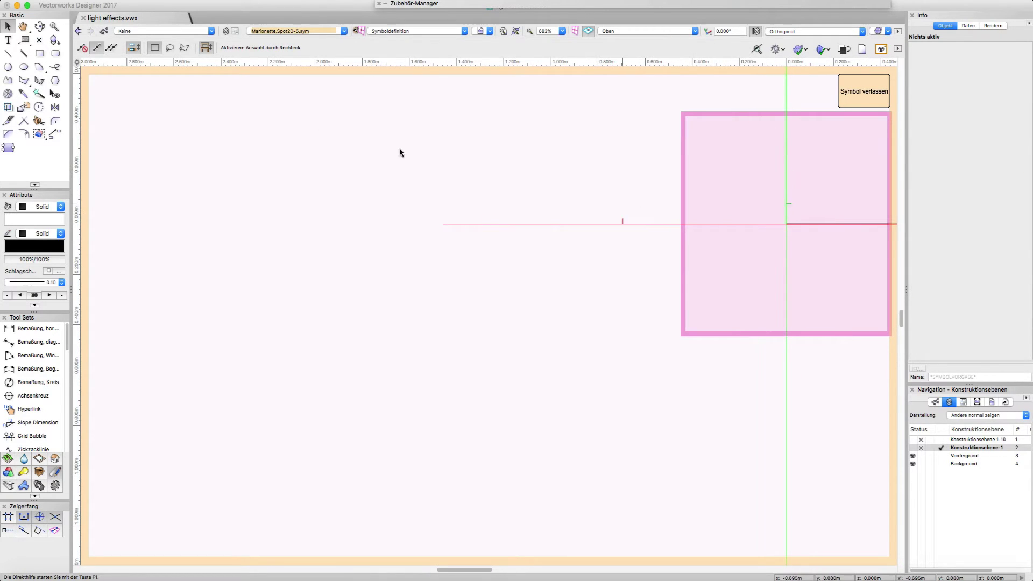
{"action": "key", "text": "4"}
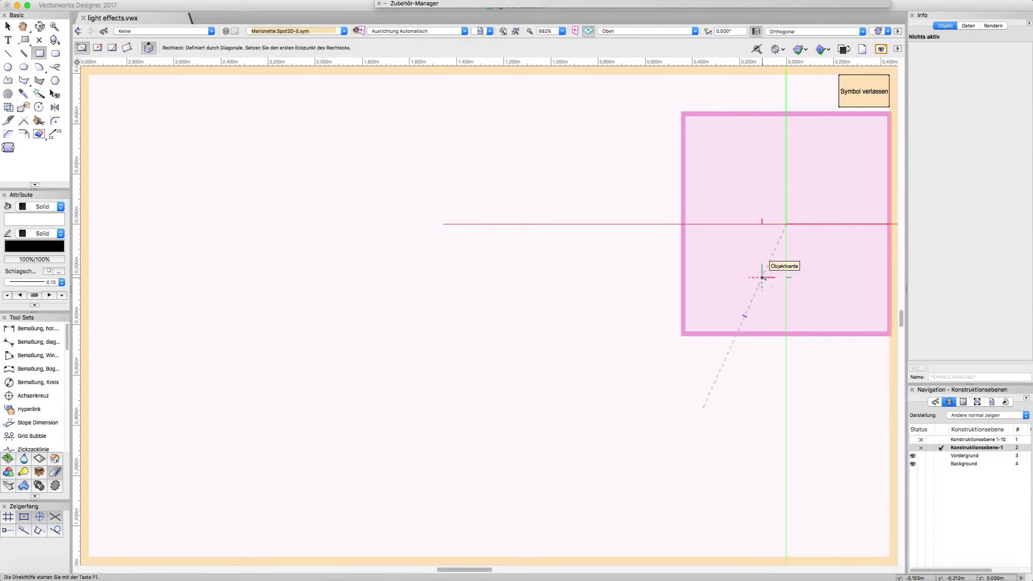
{"action": "left_click", "coordinate": [763, 278]}
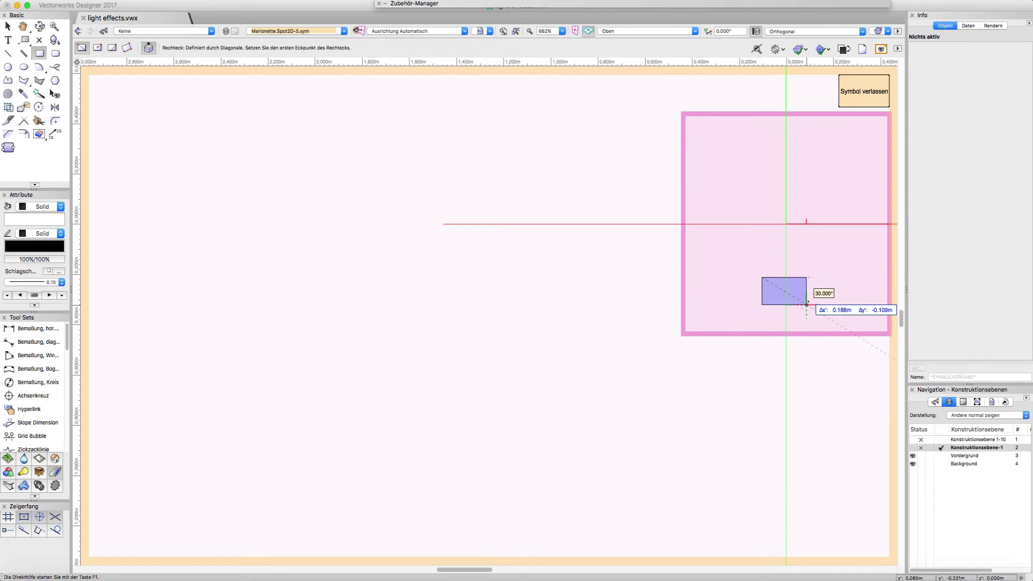
{"action": "left_click", "coordinate": [810, 307]}
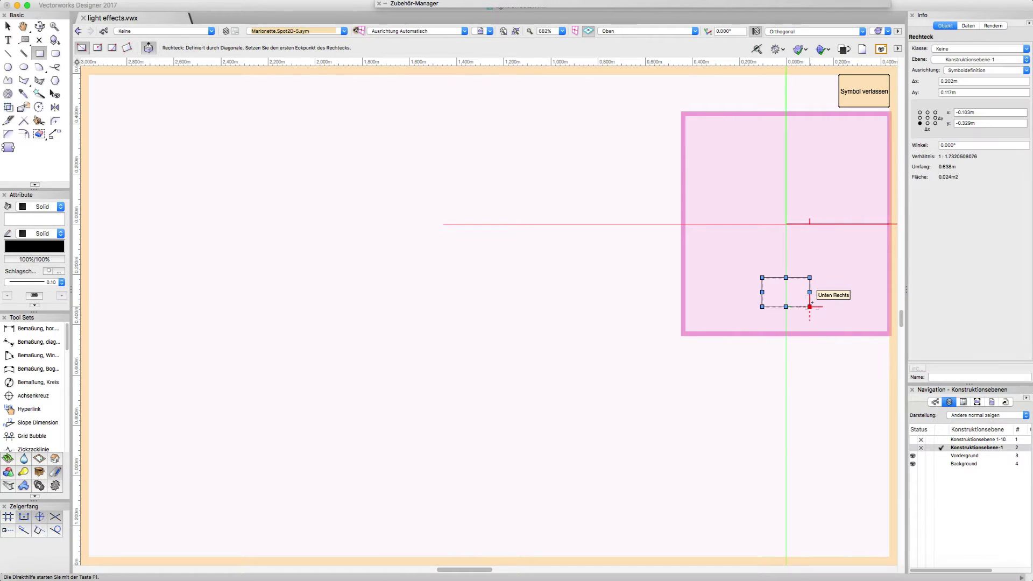
{"action": "left_click", "coordinate": [777, 316]}
{"action": "left_click", "coordinate": [805, 346]}
{"action": "left_click", "coordinate": [868, 96]}
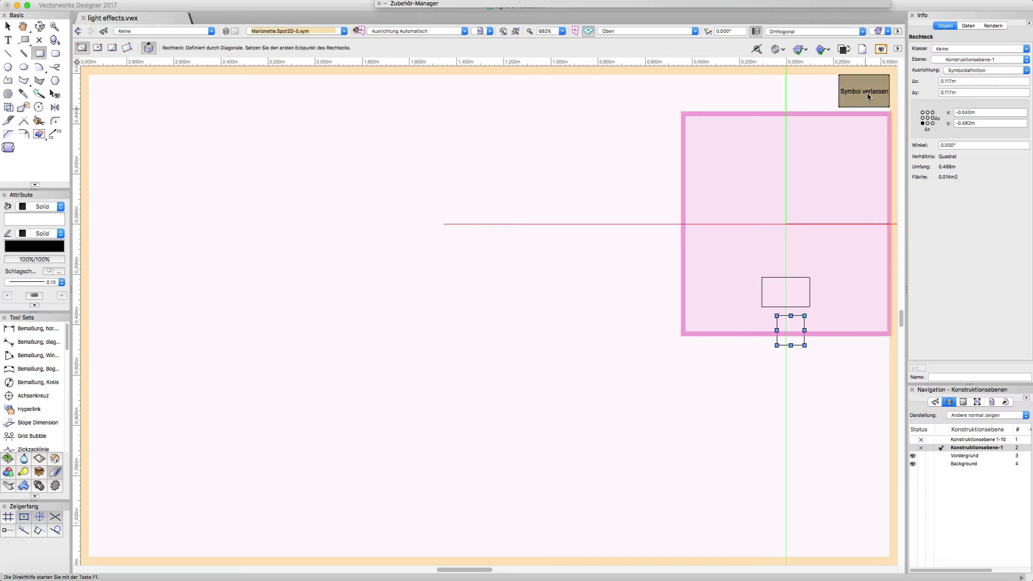
- Exit the symbol and apply Punkt-5 to the leftmost spotlight with illumination 10 and scatter 31
{"action": "left_click", "coordinate": [860, 96]}
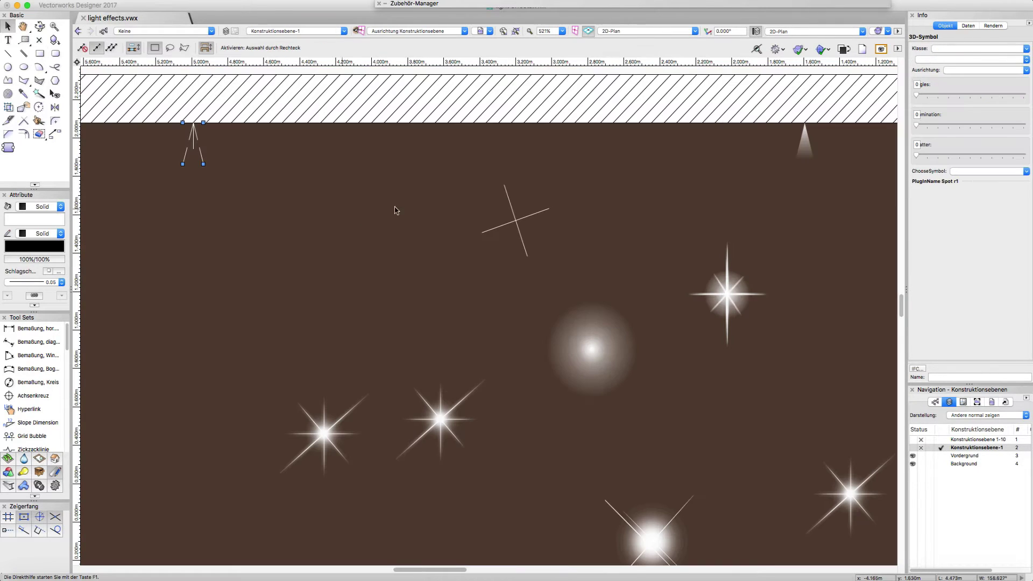
{"action": "left_click", "coordinate": [974, 160]}
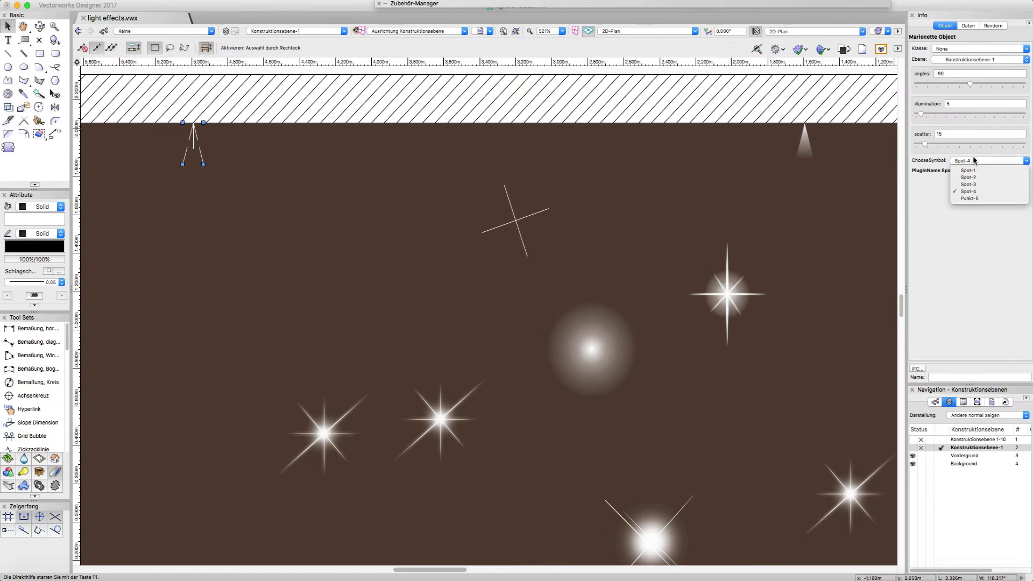
{"action": "left_click", "coordinate": [977, 200]}
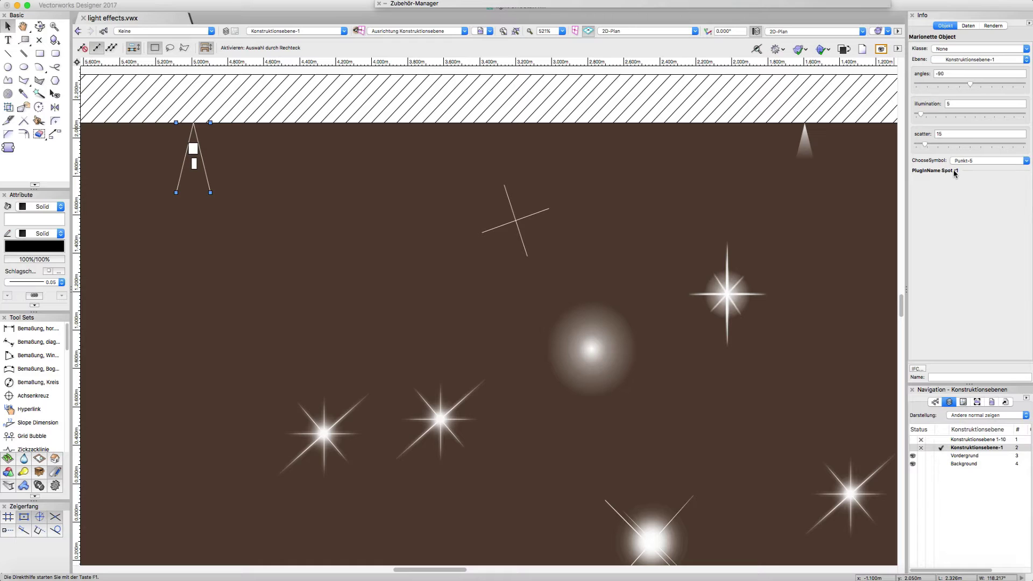
{"action": "left_click_drag", "start_coordinate": [933, 146], "coordinate": [926, 116]}
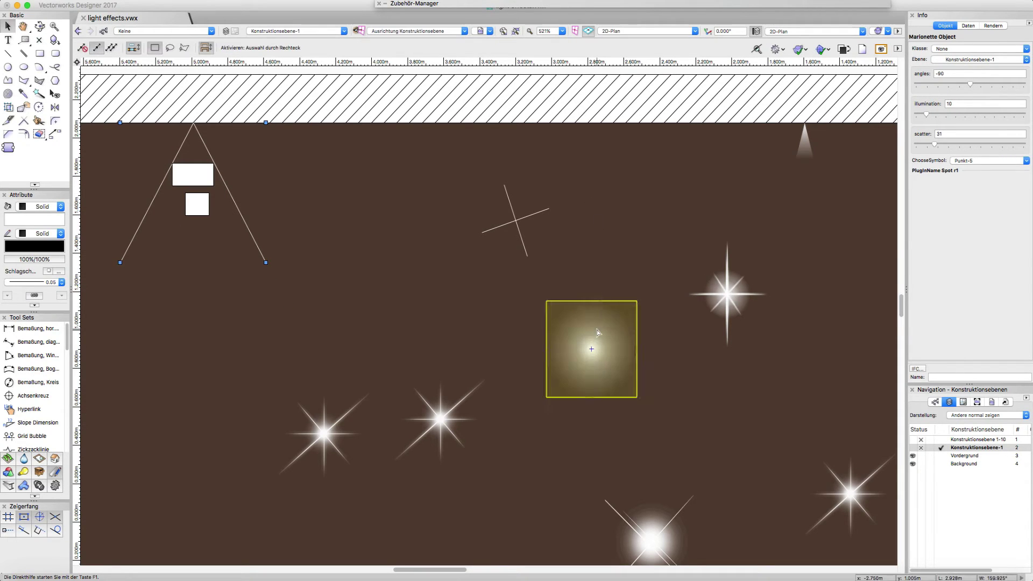
- Move the effect-3 flare about 0.32 m towards the leftmost spotlight and set its size to 5 mm
{"action": "left_click", "coordinate": [593, 350]}
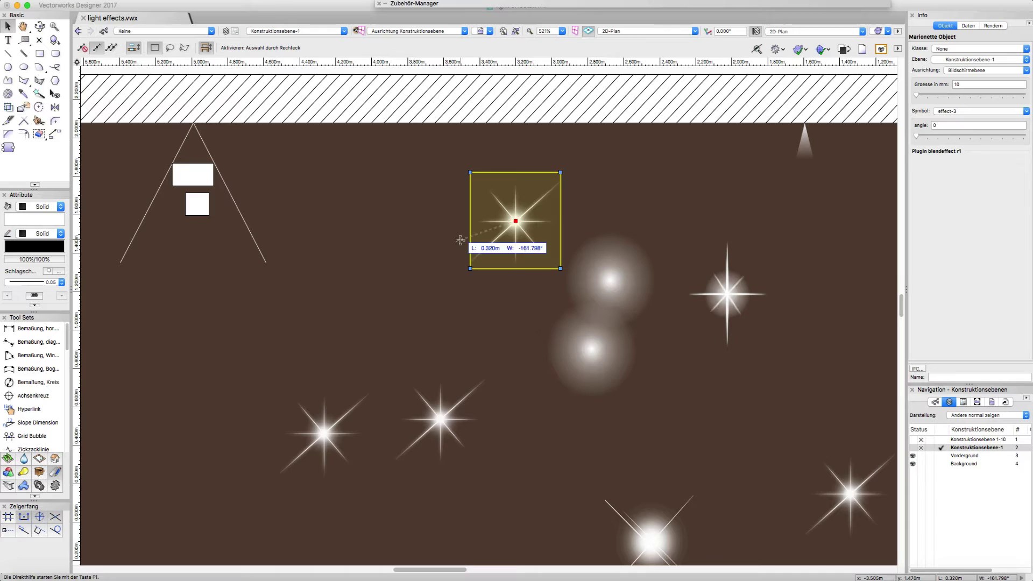
{"action": "left_click_drag", "start_coordinate": [516, 220], "coordinate": [467, 243]}
{"action": "mouse_move", "coordinate": [918, 97]}
{"action": "left_mouse_down"}
{"action": "mouse_move", "coordinate": [951, 93]}
{"action": "mouse_move", "coordinate": [917, 95]}
{"action": "left_mouse_up"}
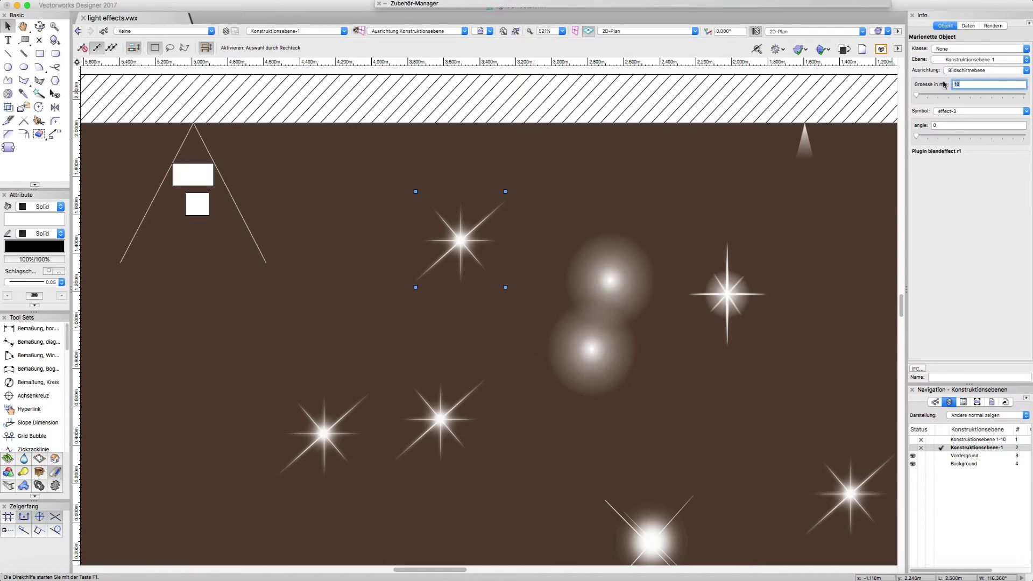
{"action": "type", "text": "5"}
{"action": "key", "text": "Return"}
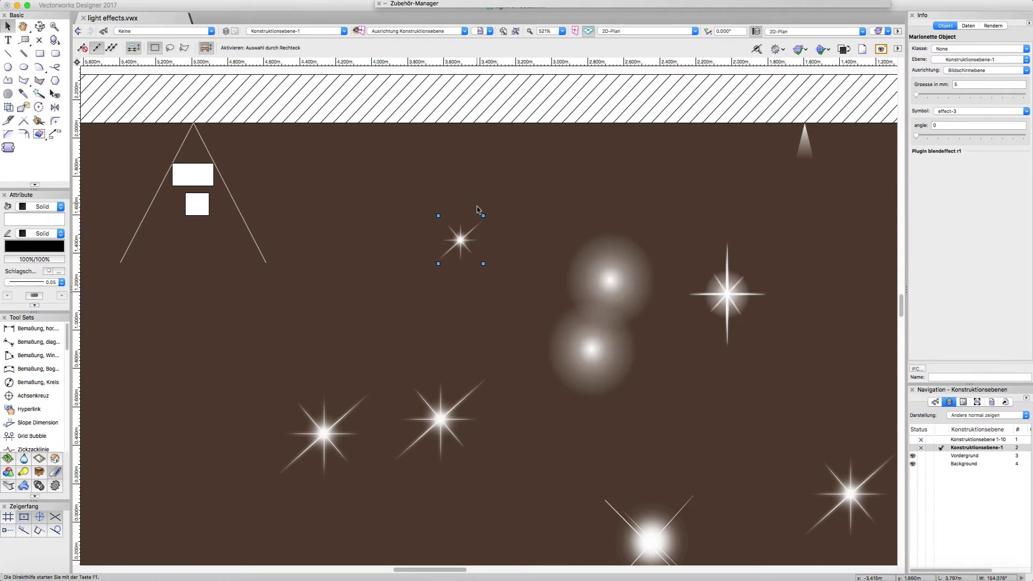
- Rotate the small flare and the two larger star flares below it together by changing their shared angle
{"action": "left_click", "coordinate": [325, 434], "text": "shift"}
{"action": "left_click", "coordinate": [453, 411], "text": "shift"}
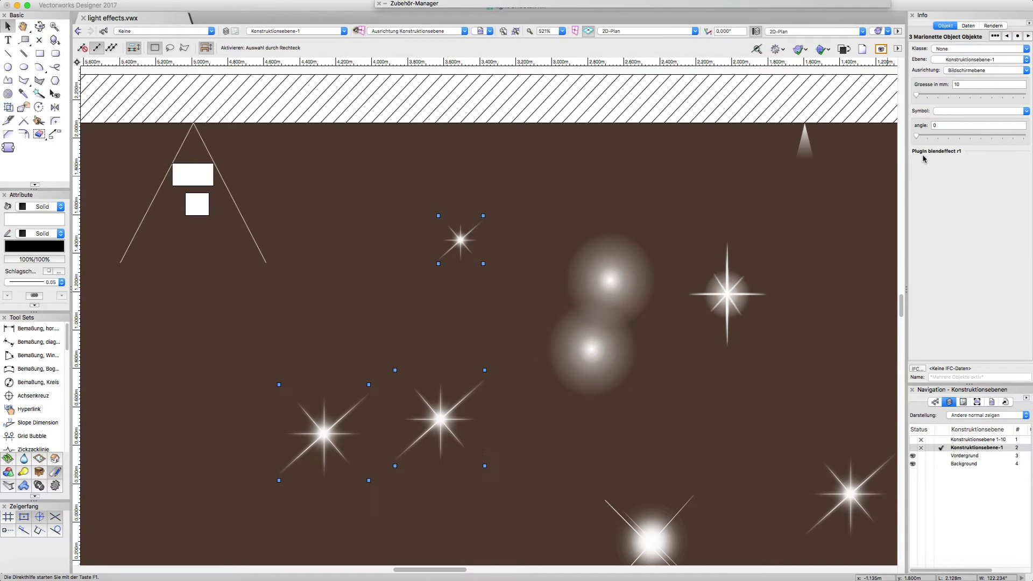
{"action": "mouse_move", "coordinate": [927, 140]}
{"action": "left_mouse_down"}
{"action": "mouse_move", "coordinate": [954, 137]}
{"action": "mouse_move", "coordinate": [927, 137]}
{"action": "left_mouse_up"}
- Set the effect-4 flare's angle to 37, try symbols effect-6 and effect-7 on it, and switch it to effect-1
{"action": "left_click", "coordinate": [726, 295]}
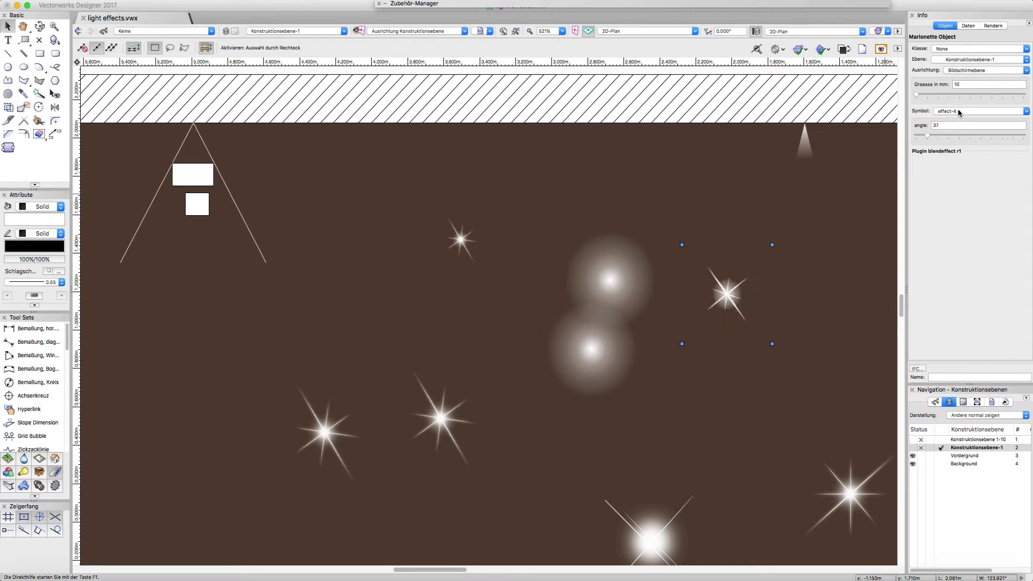
{"action": "left_click", "coordinate": [961, 111]}
{"action": "left_click", "coordinate": [962, 156]}
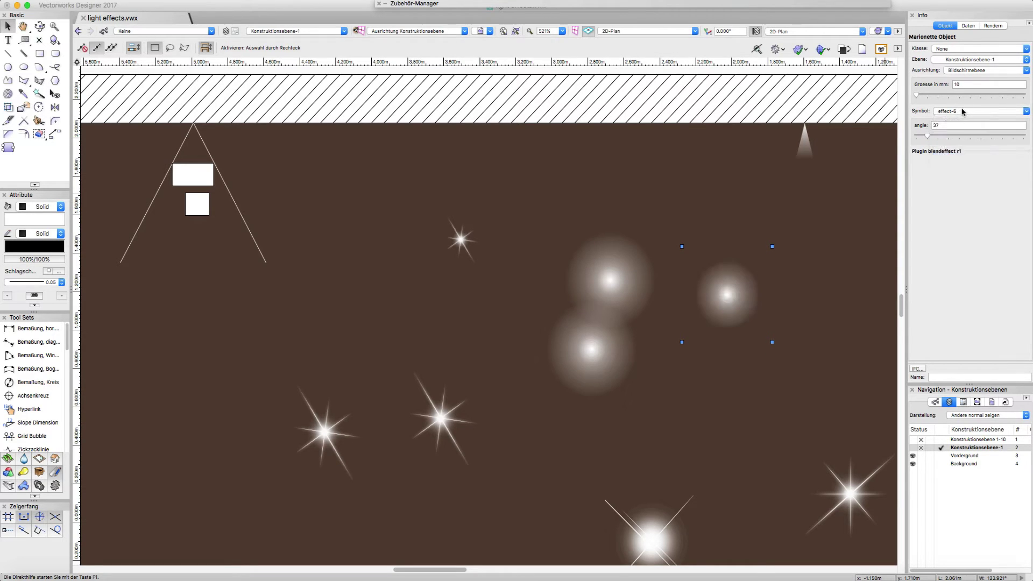
{"action": "left_click", "coordinate": [963, 111]}
{"action": "left_click", "coordinate": [965, 163]}
{"action": "left_click", "coordinate": [964, 111]}
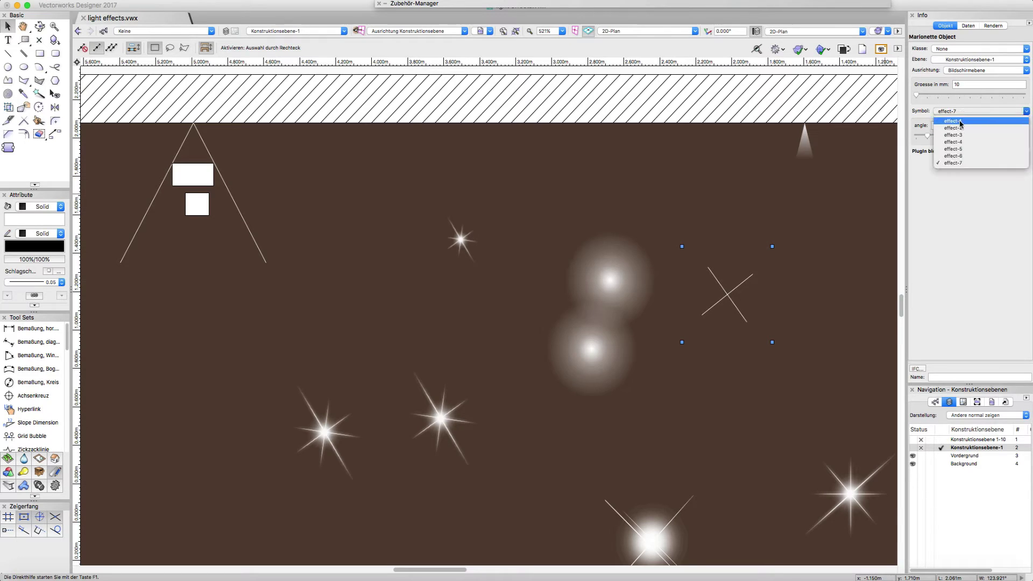
{"action": "left_click", "coordinate": [953, 121]}
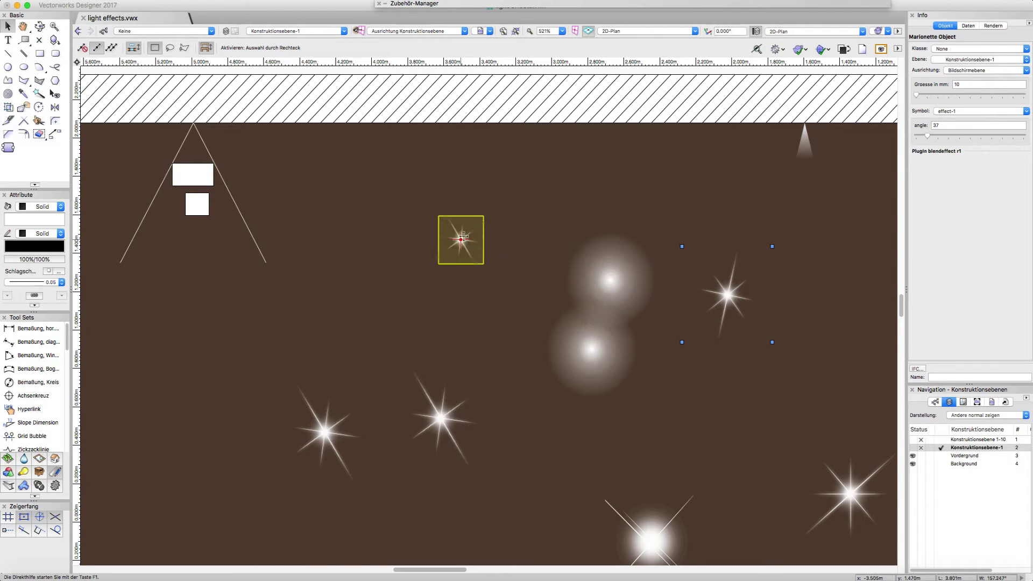
- Open the small flare's Marionette script, check its effect symbols and their resources, and leave the script
{"action": "double_click", "coordinate": [463, 237]}
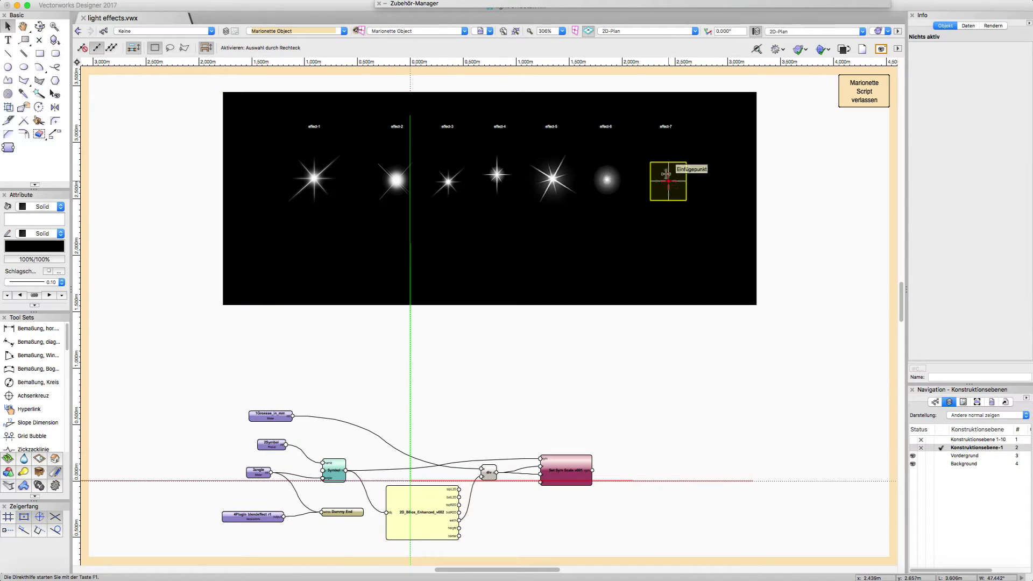
{"action": "left_click", "coordinate": [387, 3]}
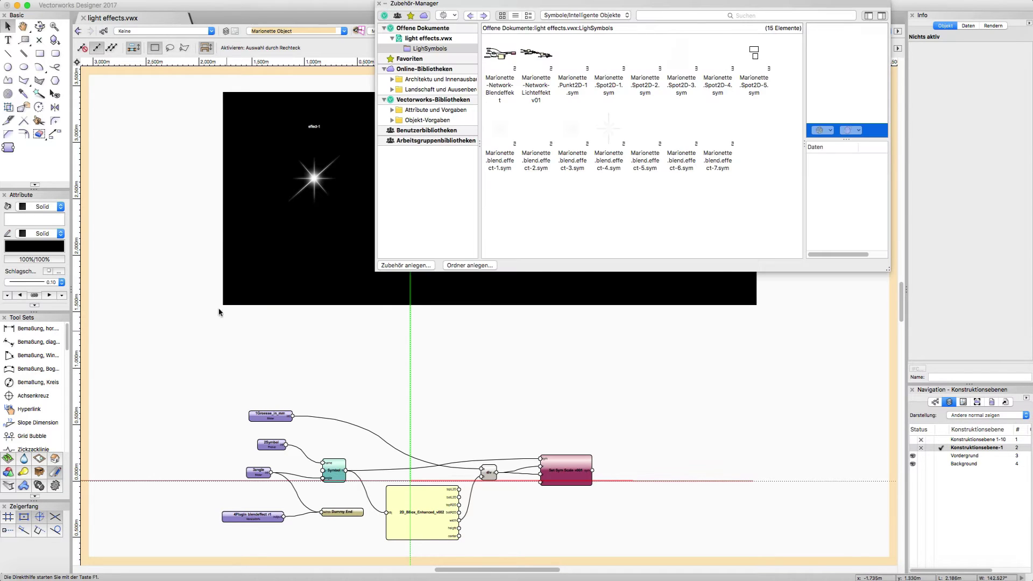
{"action": "left_click", "coordinate": [672, 171]}
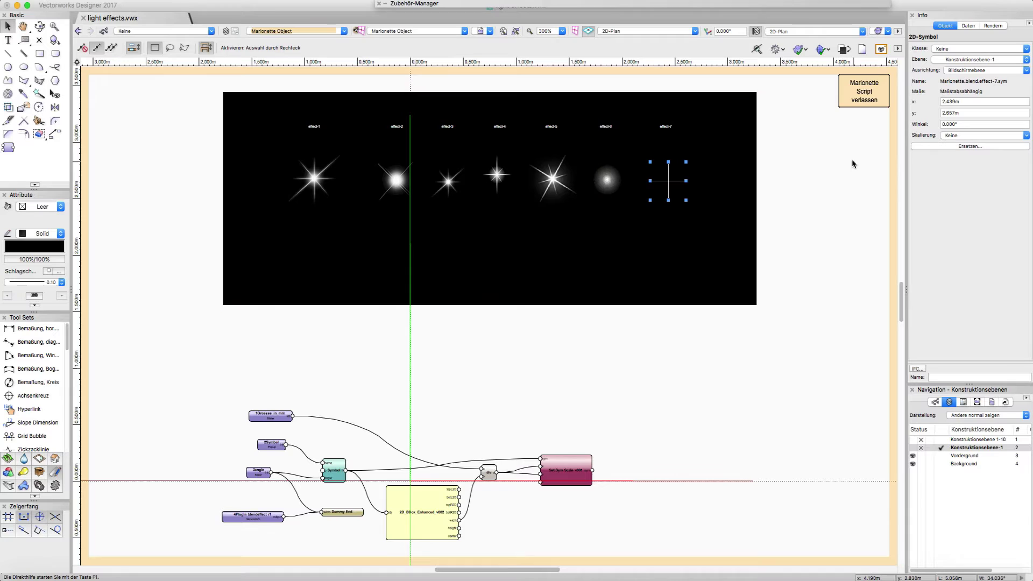
{"action": "left_click", "coordinate": [863, 91]}
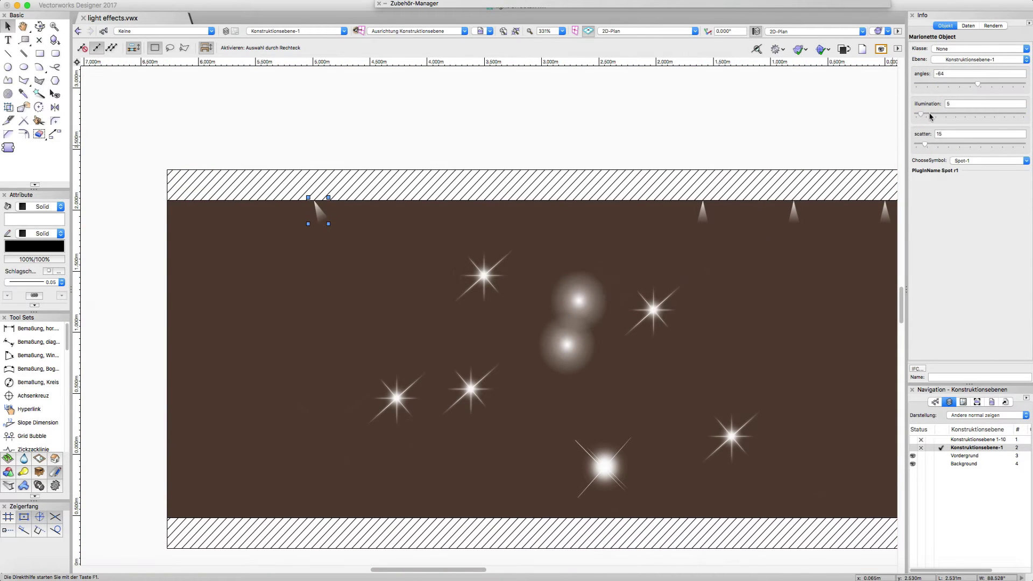
- Set the leftmost Spot-1 spotlight's angle to -52, its illumination to 74 and its scatter to 11
{"action": "left_click_drag", "start_coordinate": [930, 115], "coordinate": [982, 85]}
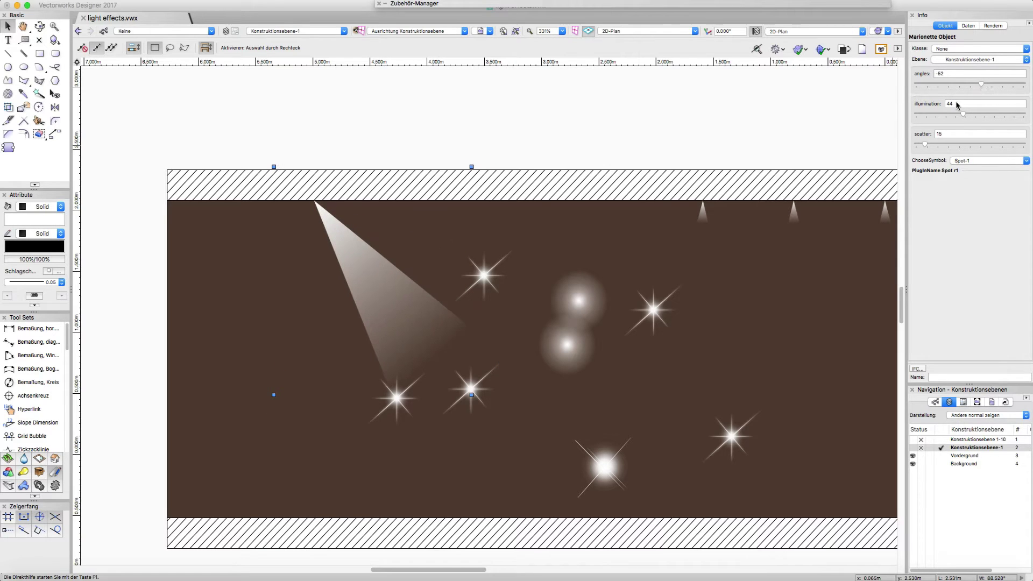
{"action": "mouse_move", "coordinate": [926, 146]}
{"action": "left_mouse_down"}
{"action": "mouse_move", "coordinate": [939, 148]}
{"action": "mouse_move", "coordinate": [923, 148]}
{"action": "left_mouse_up"}
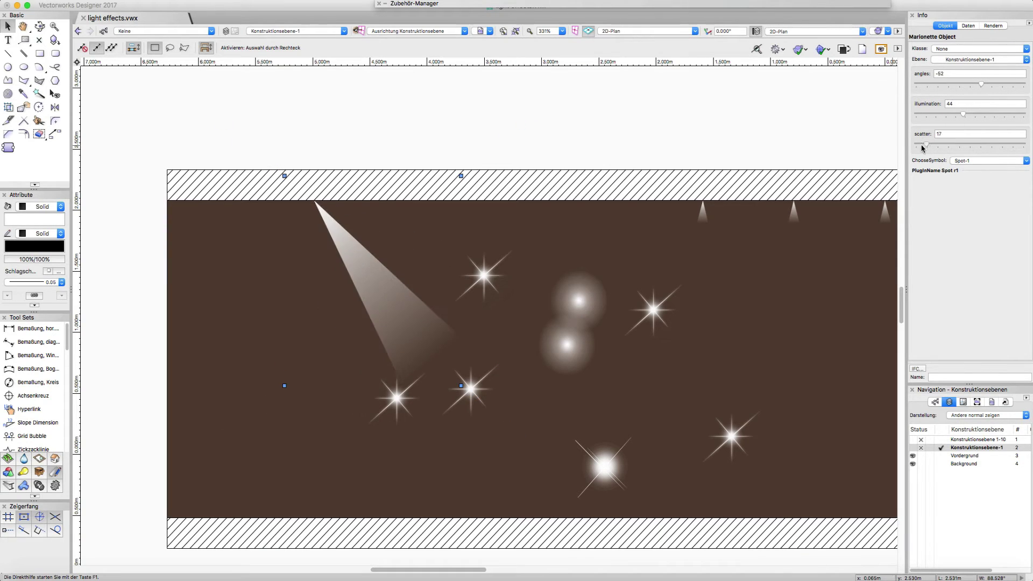
{"action": "left_click_drag", "start_coordinate": [988, 115], "coordinate": [1000, 116]}
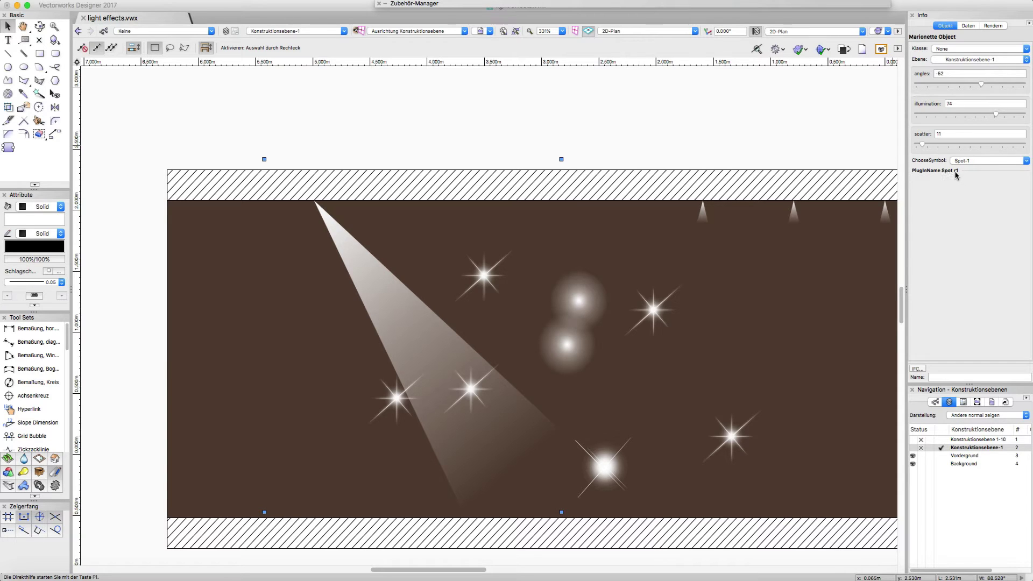
- Open the leftmost spotlight's Marionette script and examine its symbol choice, illumination and scatter input nodes
{"action": "left_click", "coordinate": [484, 277]}
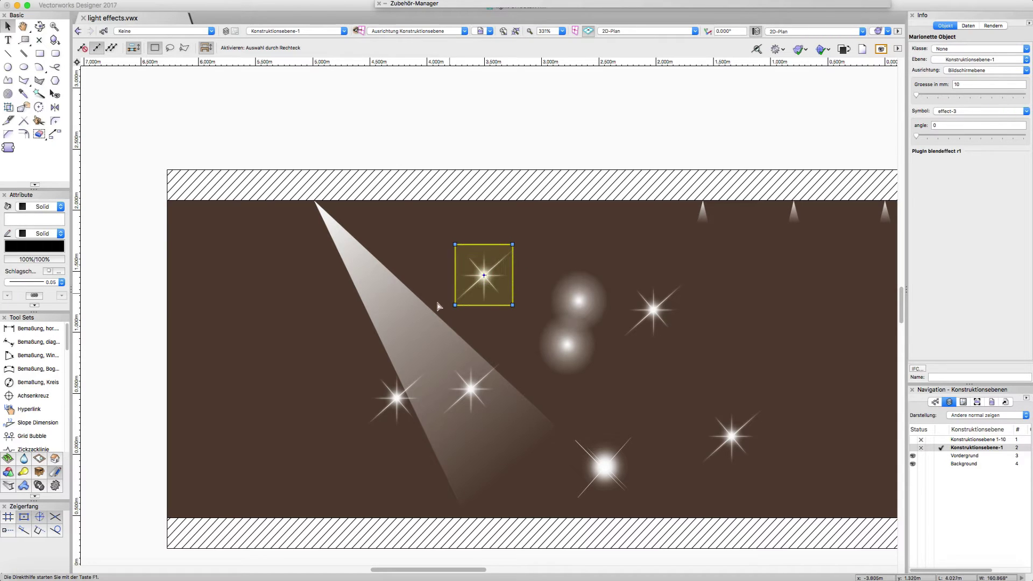
{"action": "left_click", "coordinate": [464, 298]}
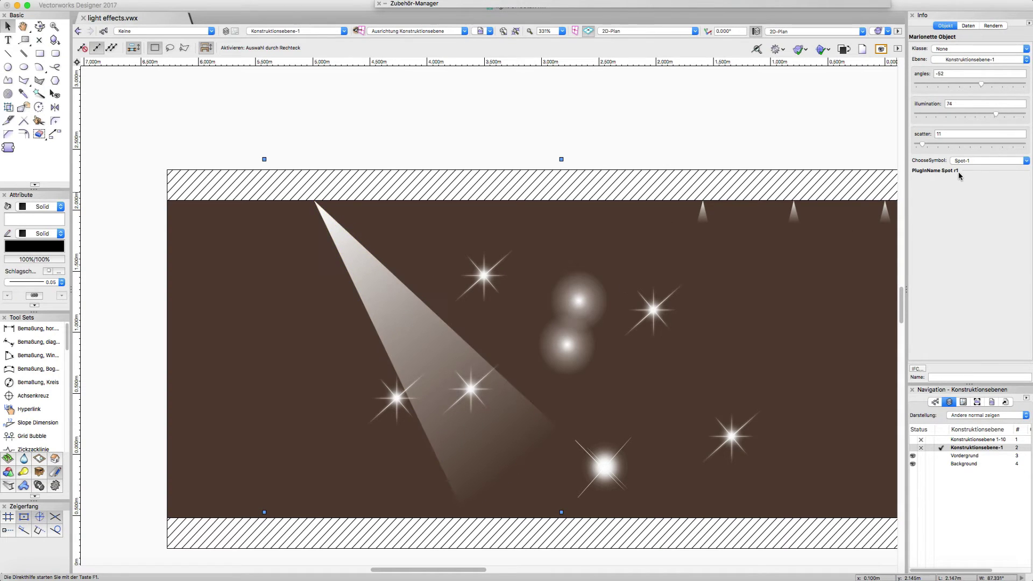
{"action": "double_click", "coordinate": [404, 302]}
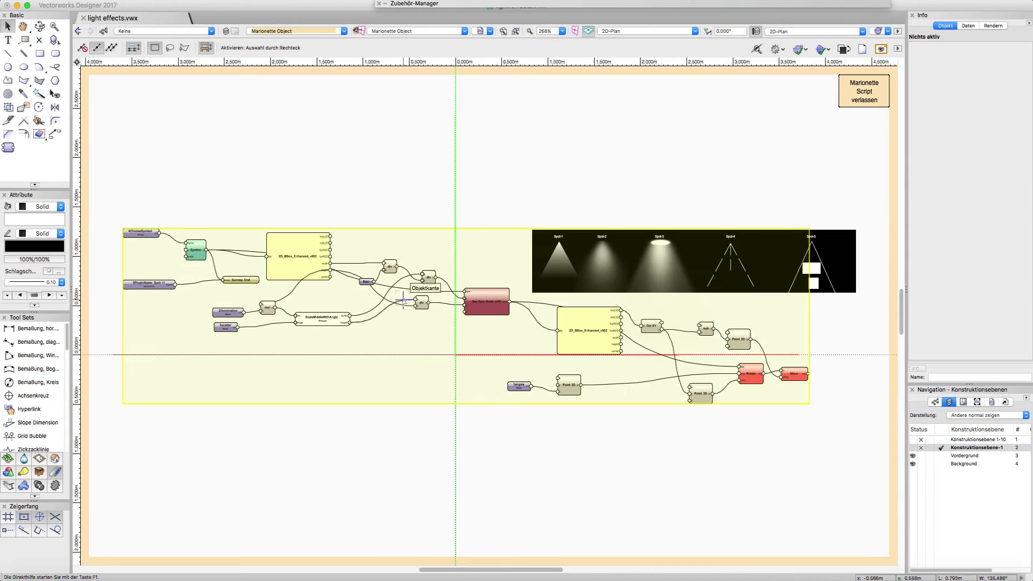
{"action": "left_click_drag", "start_coordinate": [197, 268], "coordinate": [329, 290]}
{"action": "key", "text": "x"}
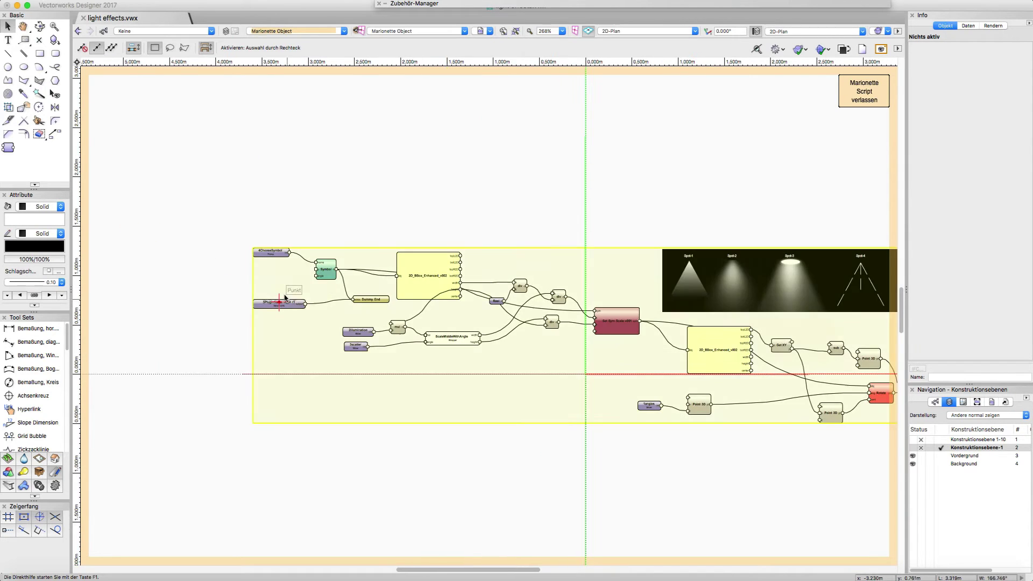
{"action": "scroll", "coordinate": [284, 298], "scroll_direction": "up", "scroll_amount": 5}
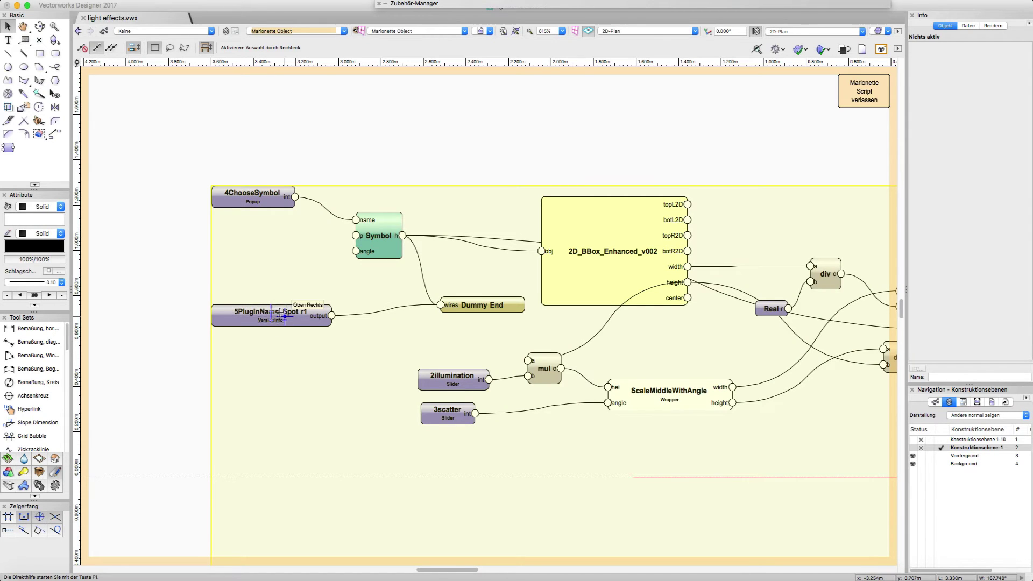
{"action": "middle_click_drag", "start_coordinate": [366, 291], "coordinate": [236, 291]}
{"action": "scroll", "coordinate": [269, 295], "scroll_direction": "down", "scroll_amount": 2}
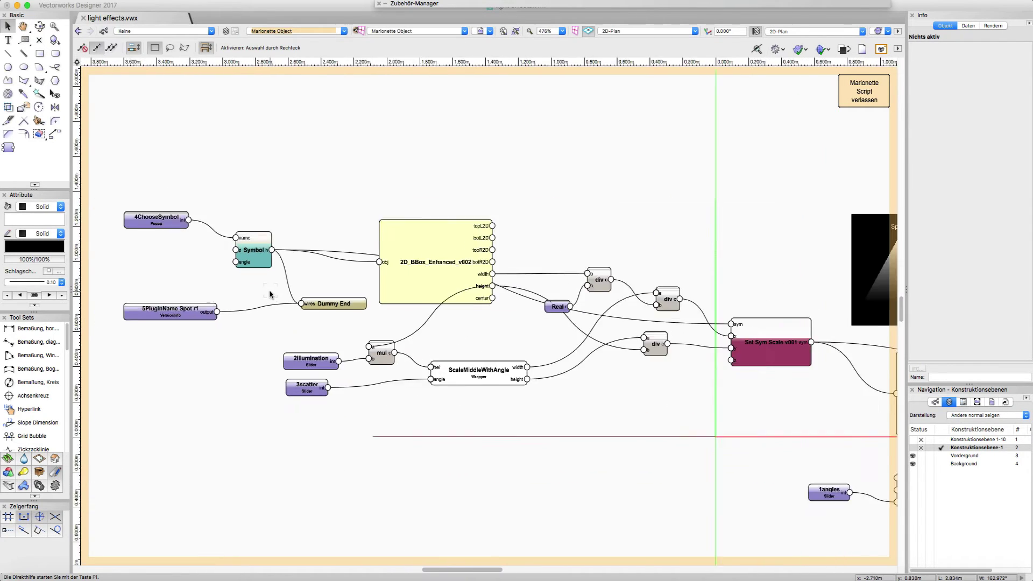
{"action": "middle_click_drag", "start_coordinate": [576, 309], "coordinate": [332, 299]}
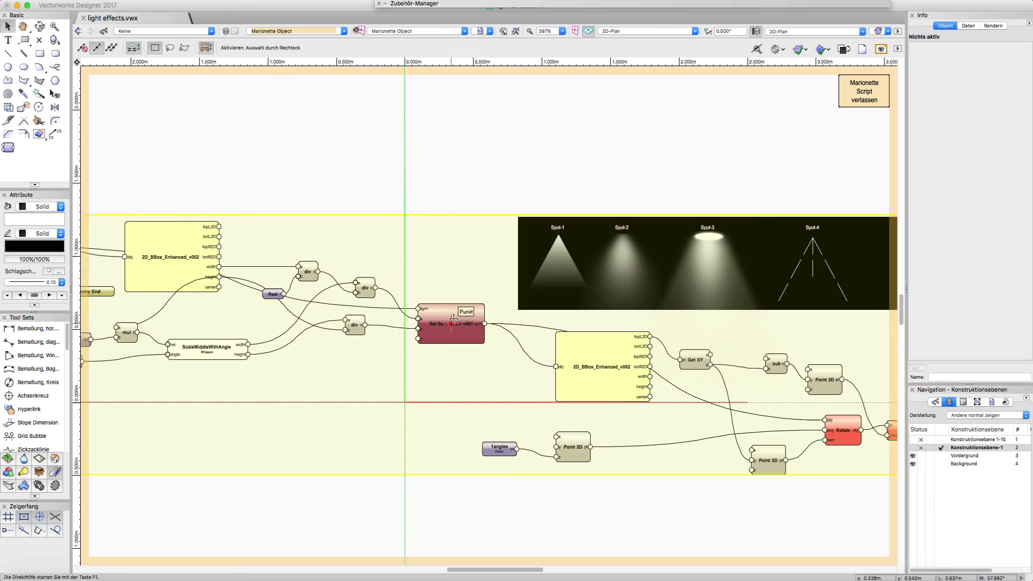
- Examine the Set Sym Scale v001 node and both 2D_BBox_Enhanced_v002 nodes in the spotlight's script
{"action": "scroll", "coordinate": [468, 323], "scroll_direction": "up", "scroll_amount": 4}
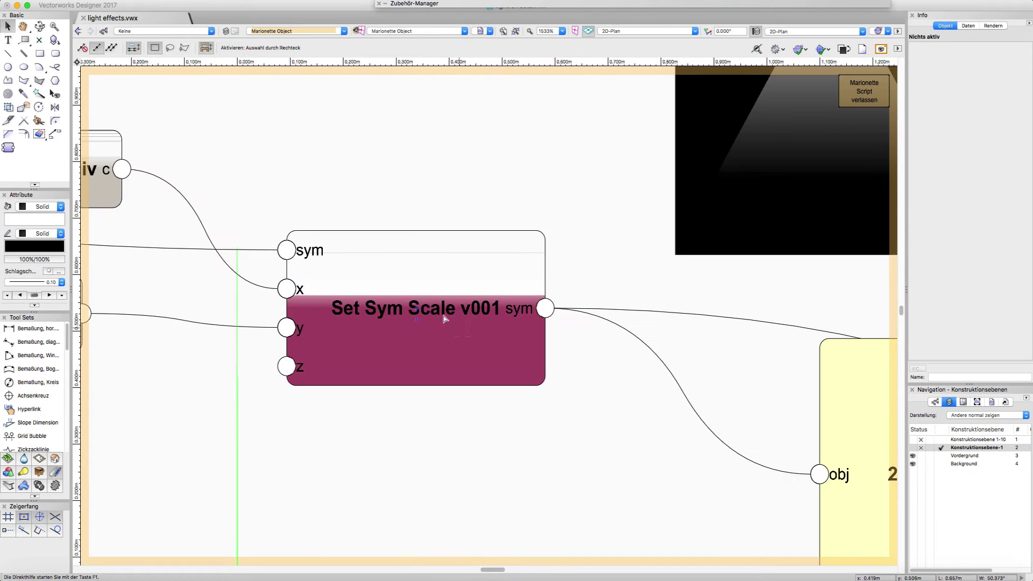
{"action": "scroll", "coordinate": [417, 304], "scroll_direction": "down", "scroll_amount": 4}
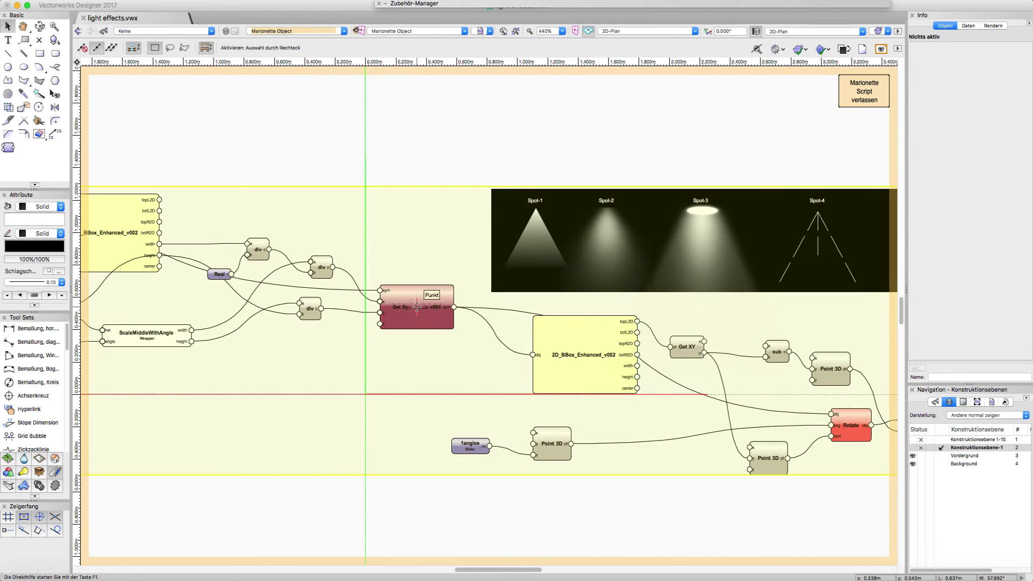
{"action": "scroll", "coordinate": [415, 330], "scroll_direction": "down", "scroll_amount": 1}
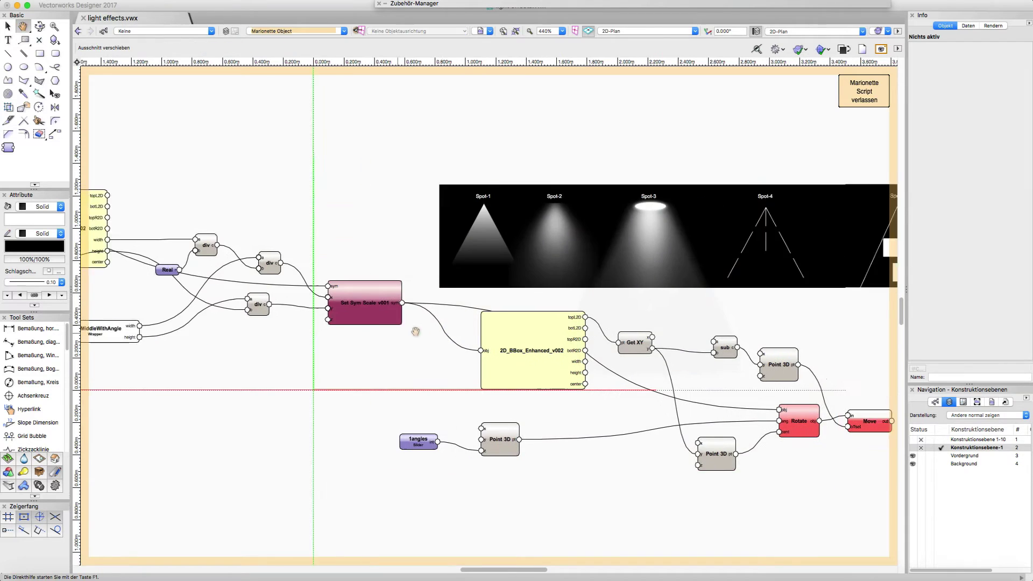
{"action": "scroll", "coordinate": [503, 345], "scroll_direction": "up", "scroll_amount": 5}
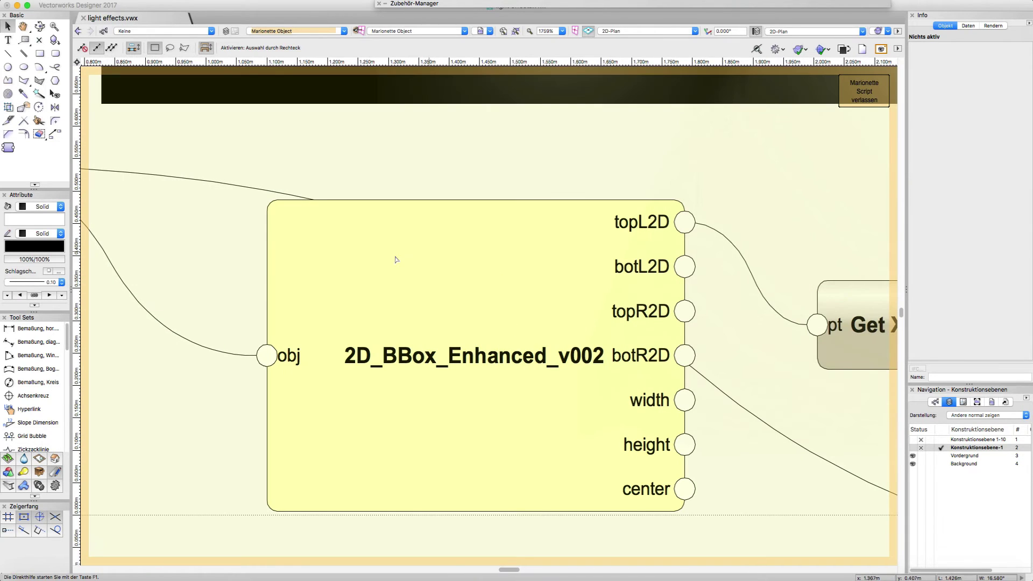
{"action": "scroll", "coordinate": [477, 343], "scroll_direction": "down", "scroll_amount": 4}
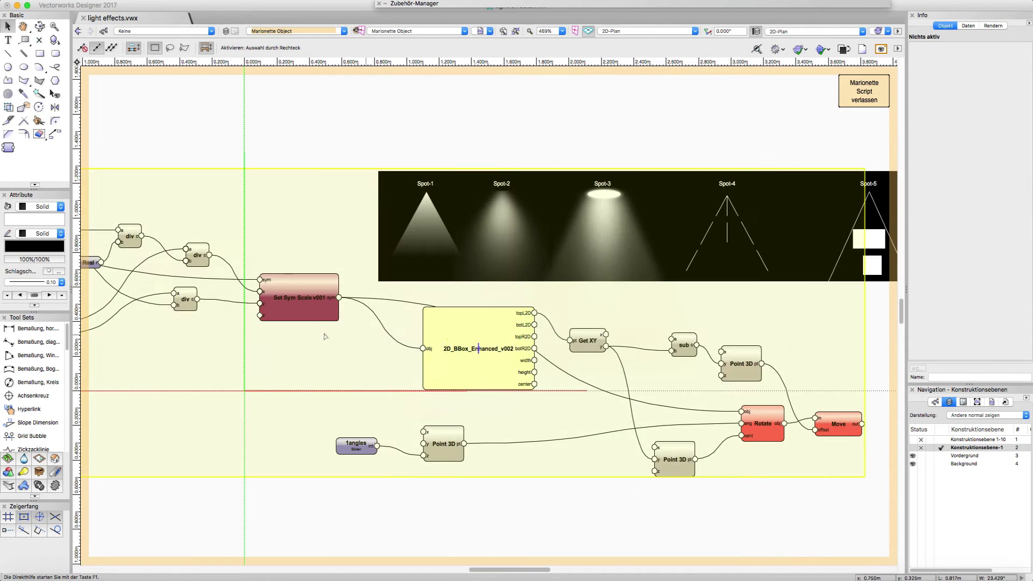
{"action": "scroll", "coordinate": [475, 351], "scroll_direction": "up", "scroll_amount": 3}
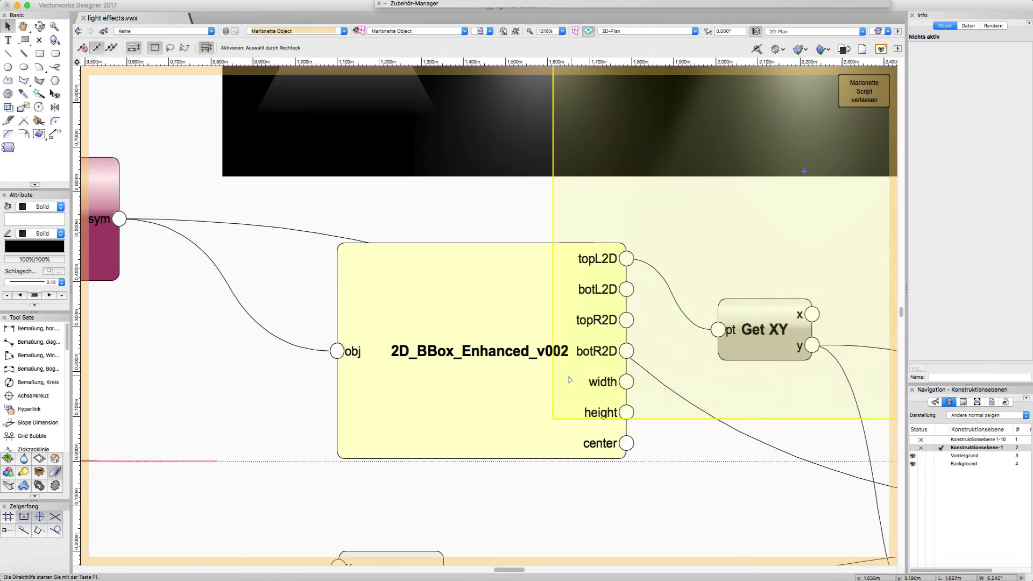
{"action": "scroll", "coordinate": [330, 339], "scroll_direction": "down", "scroll_amount": 3}
{"action": "middle_click_drag", "start_coordinate": [219, 318], "coordinate": [631, 386]}
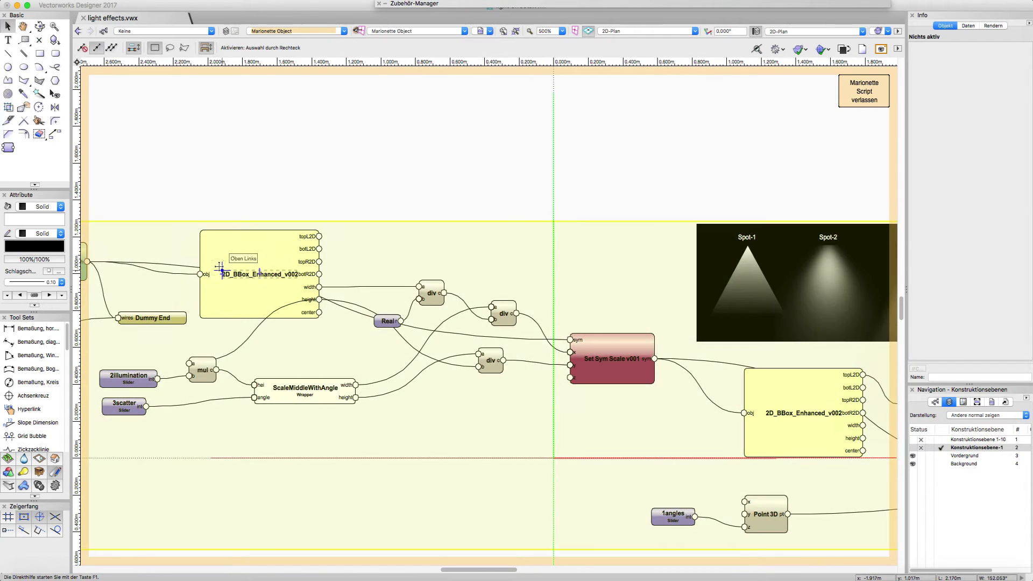
{"action": "scroll", "coordinate": [215, 273], "scroll_direction": "up", "scroll_amount": 1}
{"action": "scroll", "coordinate": [215, 278], "scroll_direction": "up", "scroll_amount": 3}
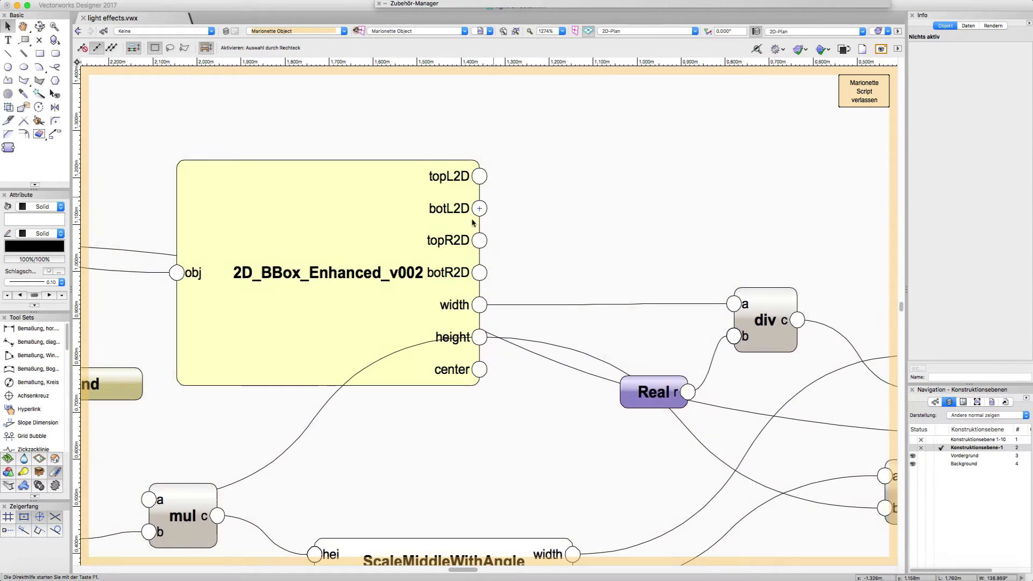
{"action": "scroll", "coordinate": [417, 233], "scroll_direction": "down", "scroll_amount": 8}
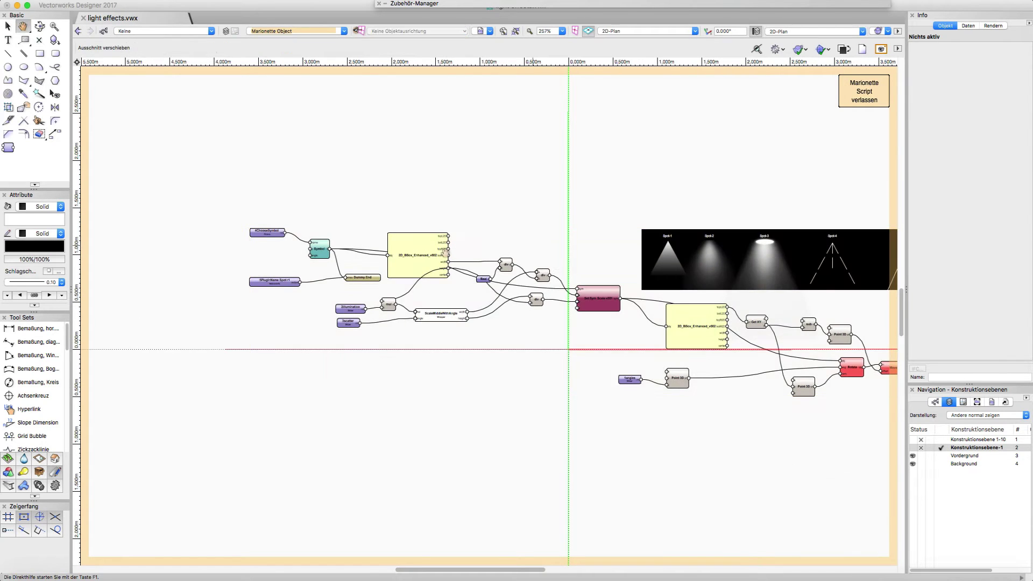
- Select the spotlight script's node network symbol and check the Marionette network symbols in the document's LighSymbols resource folder
{"action": "scroll", "coordinate": [450, 240], "scroll_direction": "right", "scroll_amount": 3}
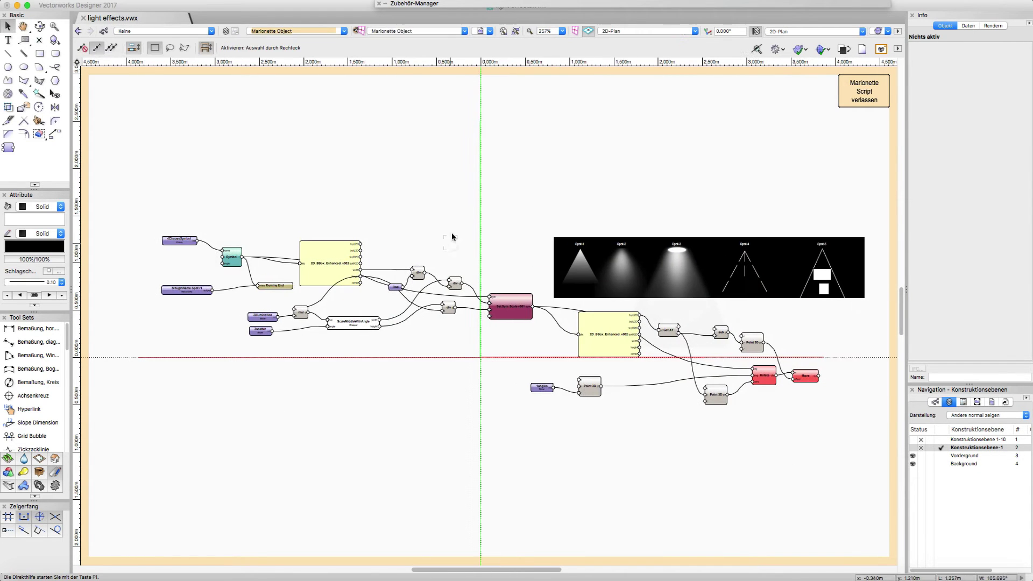
{"action": "left_click", "coordinate": [312, 264]}
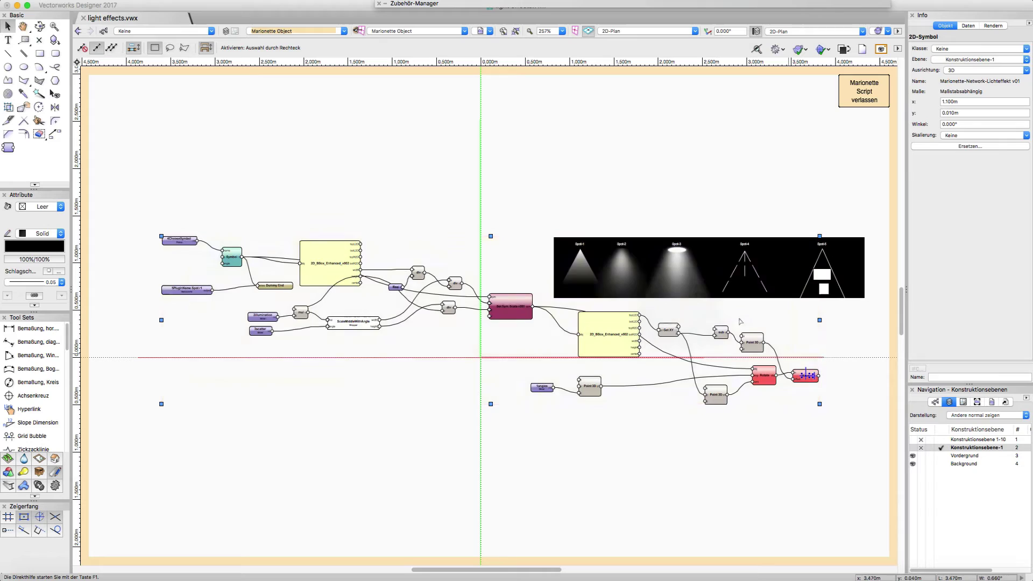
{"action": "left_click", "coordinate": [386, 5]}
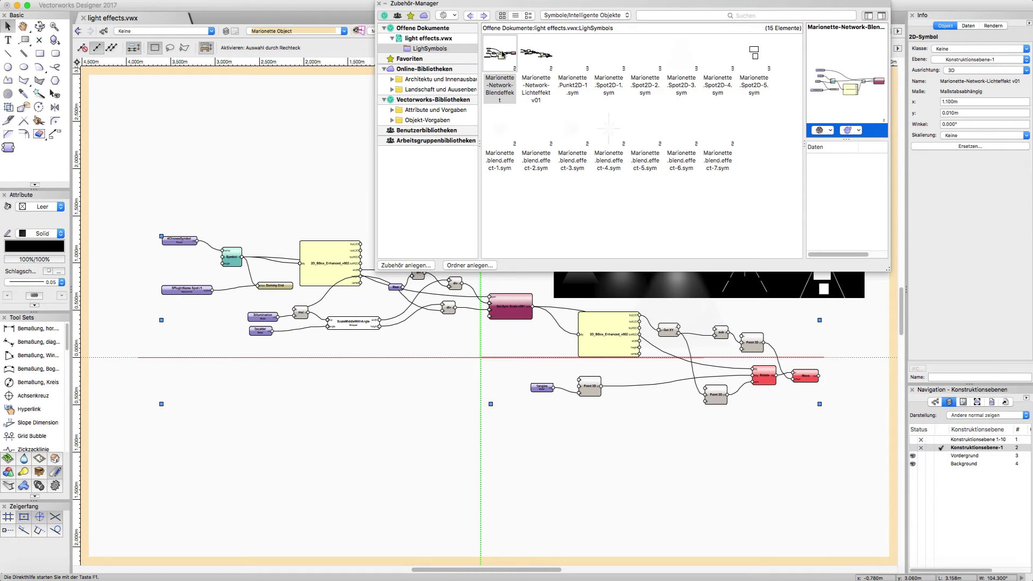
{"action": "left_click", "coordinate": [309, 7]}
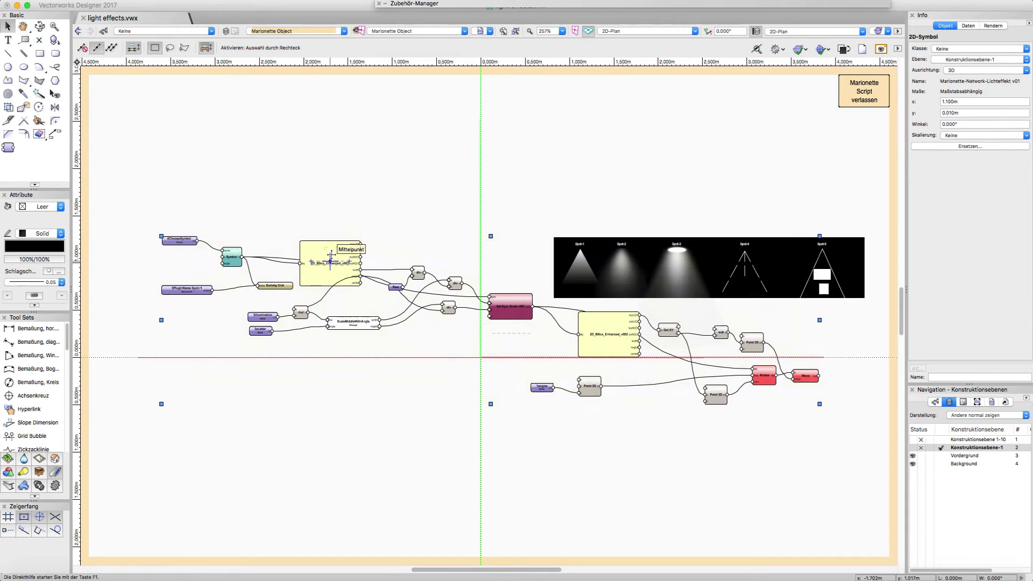
- Examine the spotlight script's symbol, bounding box, ScaleMiddleWithAngle and Set Sym Scale nodes, and leave the script
{"action": "scroll", "coordinate": [199, 263], "scroll_direction": "up", "scroll_amount": 3}
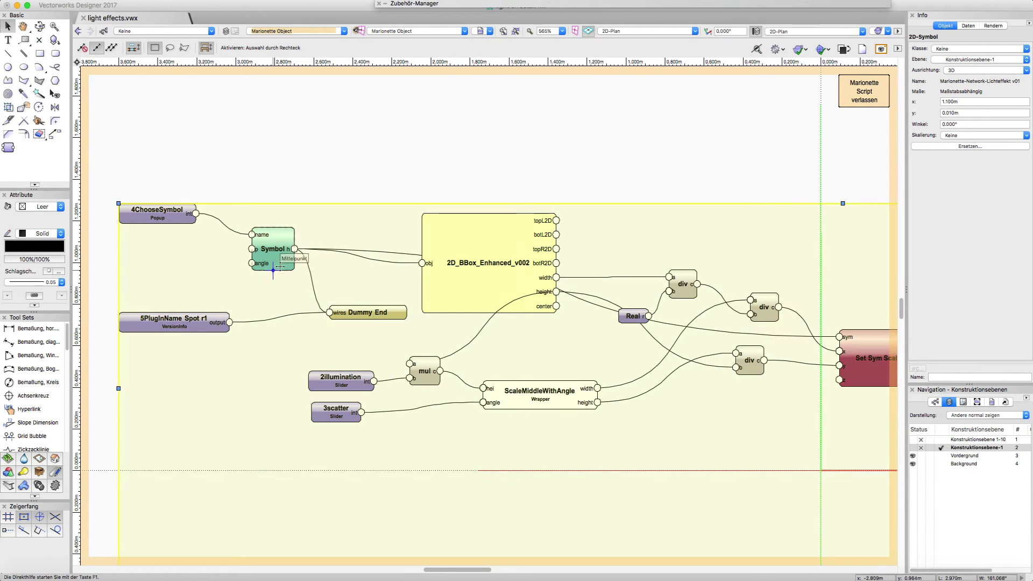
{"action": "scroll", "coordinate": [338, 235], "scroll_direction": "right", "scroll_amount": 5}
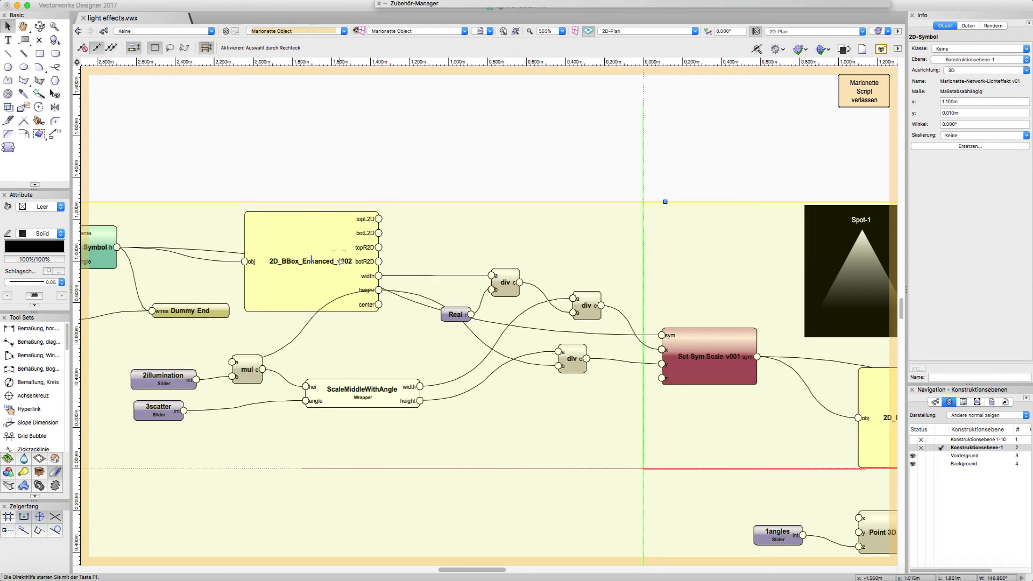
{"action": "middle_click_drag", "start_coordinate": [325, 351], "coordinate": [346, 318]}
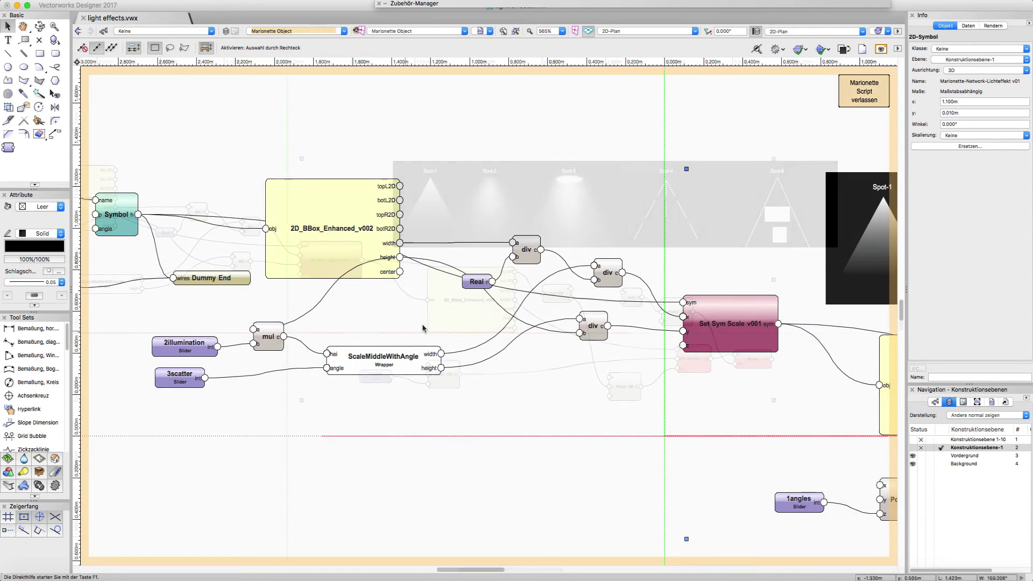
{"action": "left_click", "coordinate": [863, 92]}
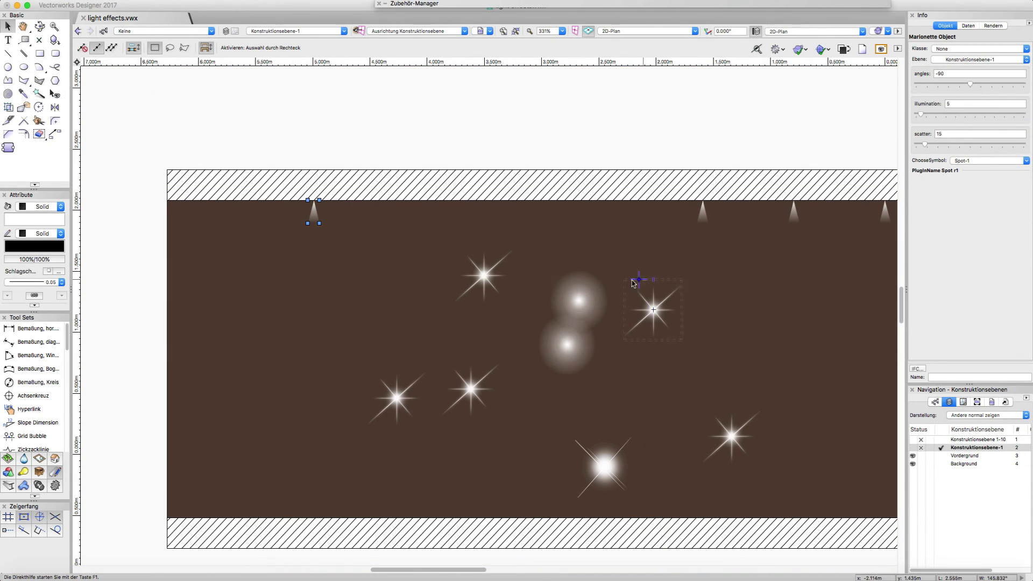
- Open the upper round glow's Marionette script, examine its size, symbol, angle and scaling nodes, and leave the script
{"action": "double_click", "coordinate": [585, 296]}
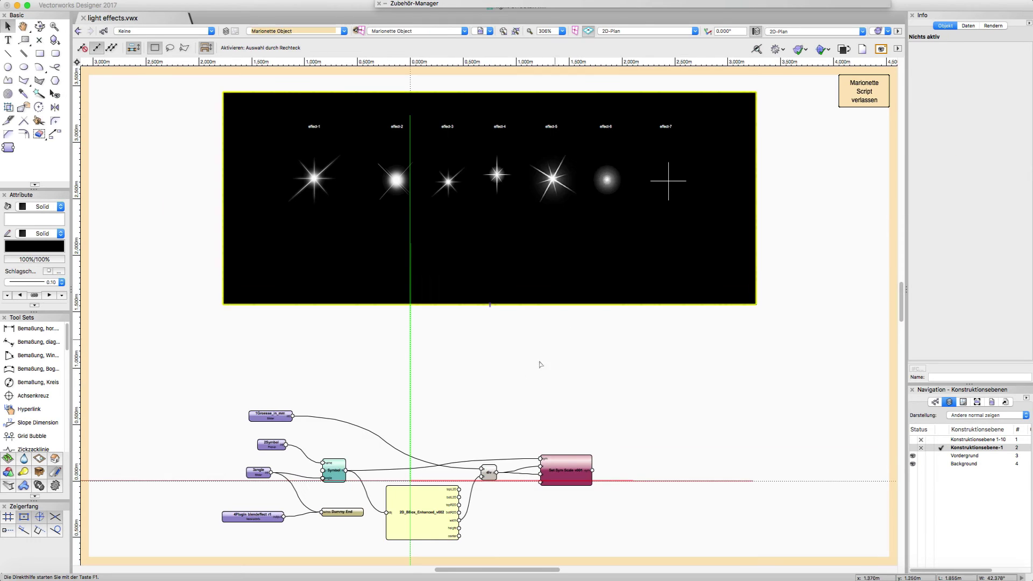
{"action": "scroll", "coordinate": [514, 372], "scroll_direction": "down", "scroll_amount": 5}
{"action": "scroll", "coordinate": [514, 371], "scroll_direction": "left", "scroll_amount": 3}
{"action": "left_click", "coordinate": [473, 398]}
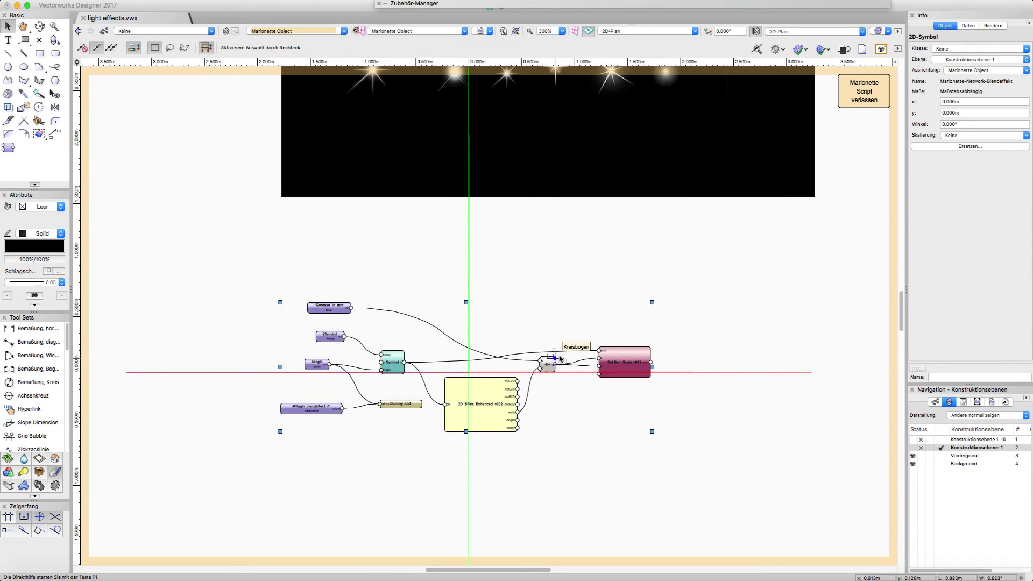
{"action": "scroll", "coordinate": [457, 420], "scroll_direction": "up", "scroll_amount": 5}
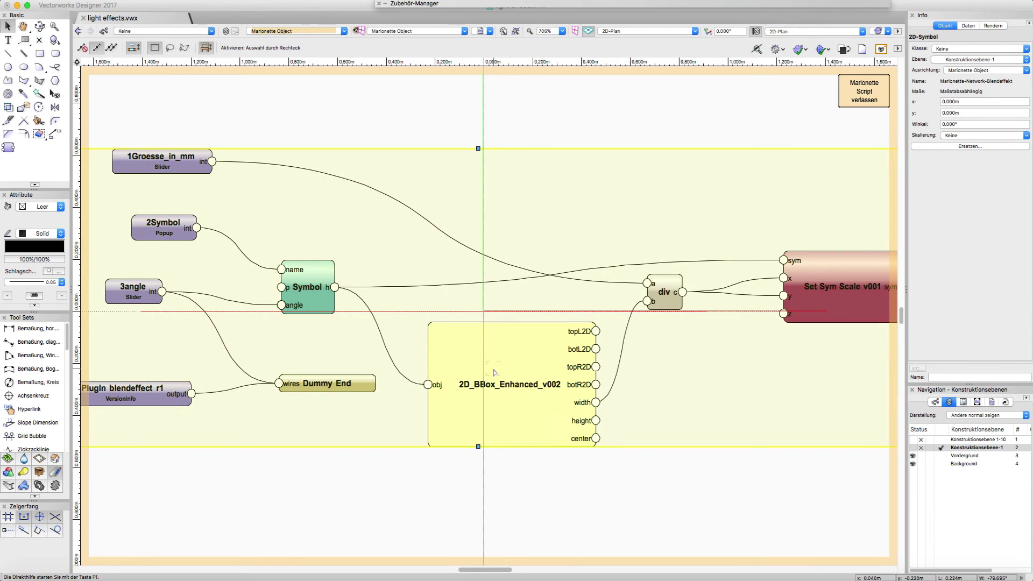
{"action": "scroll", "coordinate": [495, 371], "scroll_direction": "down", "scroll_amount": 2}
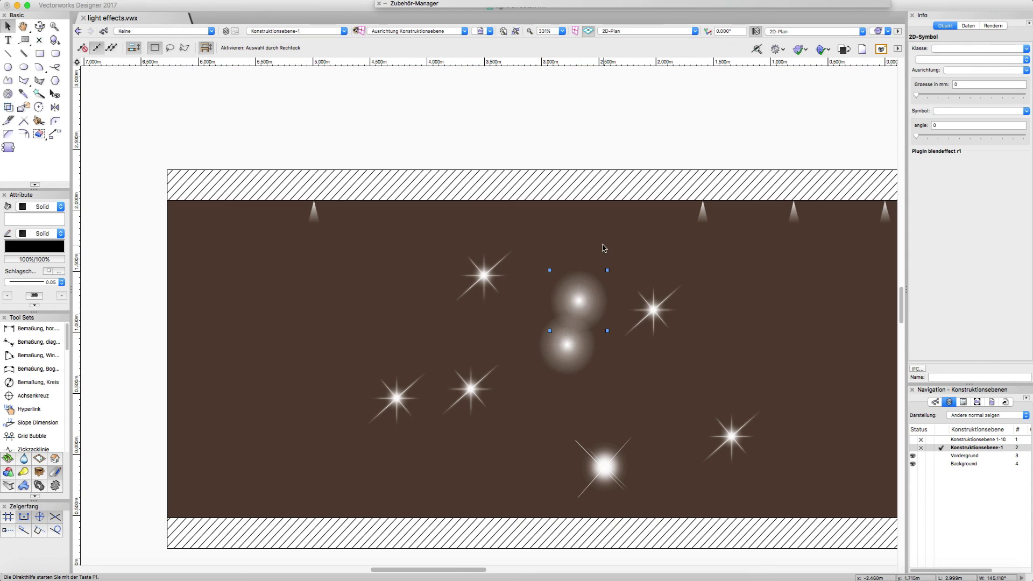
- Set the size of the effect-1 star flare beside the two round glows to 67 mm and rotate the flare
{"action": "left_click", "coordinate": [653, 308]}
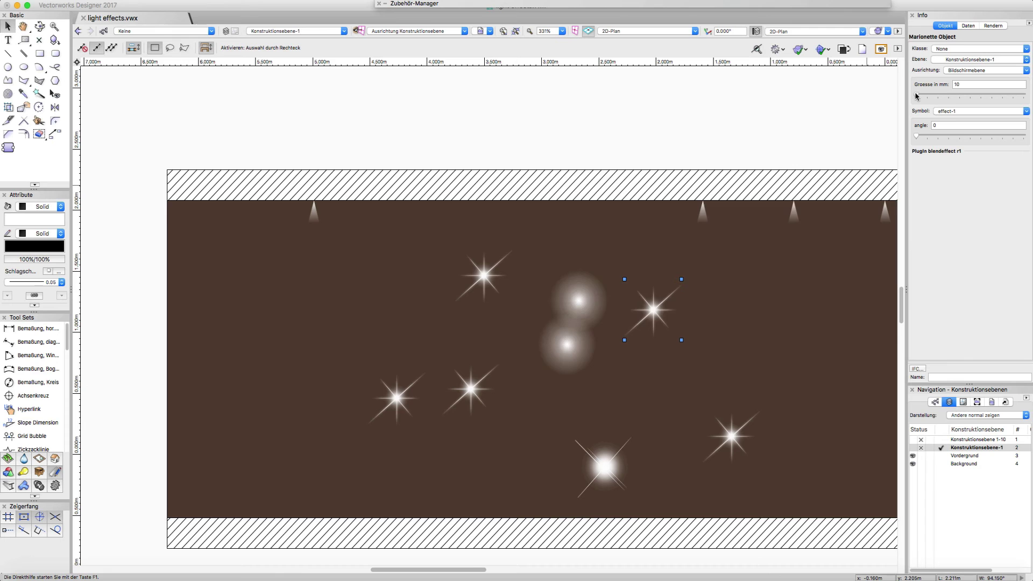
{"action": "mouse_move", "coordinate": [917, 96]}
{"action": "left_mouse_down"}
{"action": "mouse_move", "coordinate": [950, 96]}
{"action": "mouse_move", "coordinate": [911, 99]}
{"action": "mouse_move", "coordinate": [932, 96]}
{"action": "mouse_move", "coordinate": [923, 95]}
{"action": "left_mouse_up"}
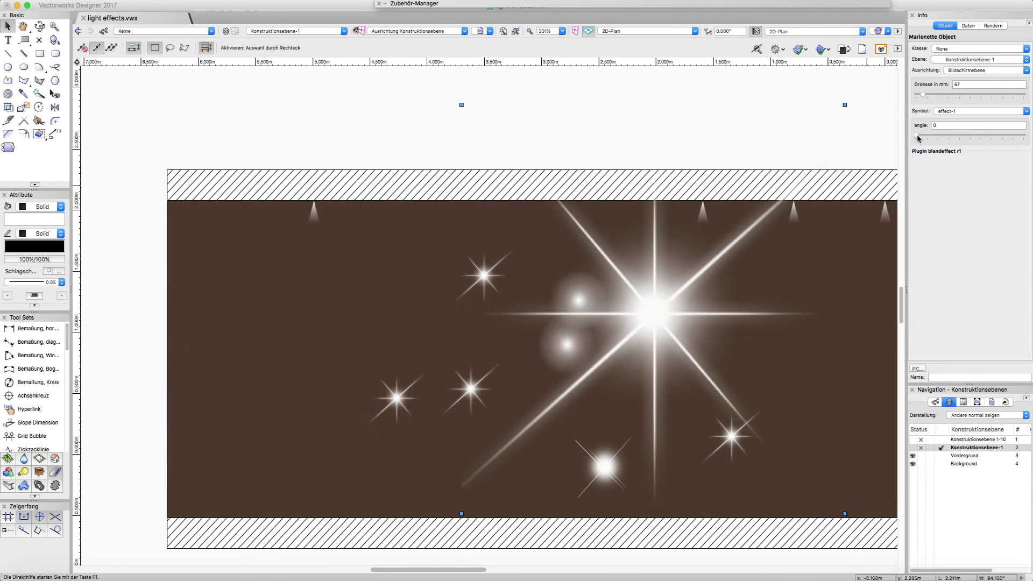
{"action": "left_click_drag", "start_coordinate": [918, 139], "coordinate": [964, 136]}
{"action": "left_click_drag", "start_coordinate": [963, 136], "coordinate": [981, 135]}
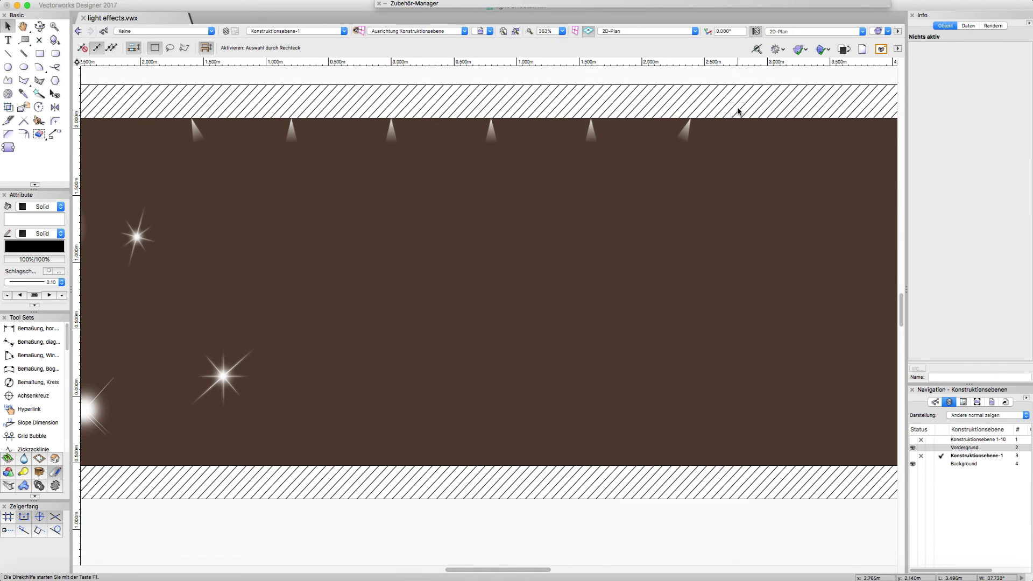
- Select the six Spot-1 spotlights along the ceiling and set their illumination to 75 and scatter to 33
{"action": "left_click_drag", "start_coordinate": [740, 108], "coordinate": [154, 198]}
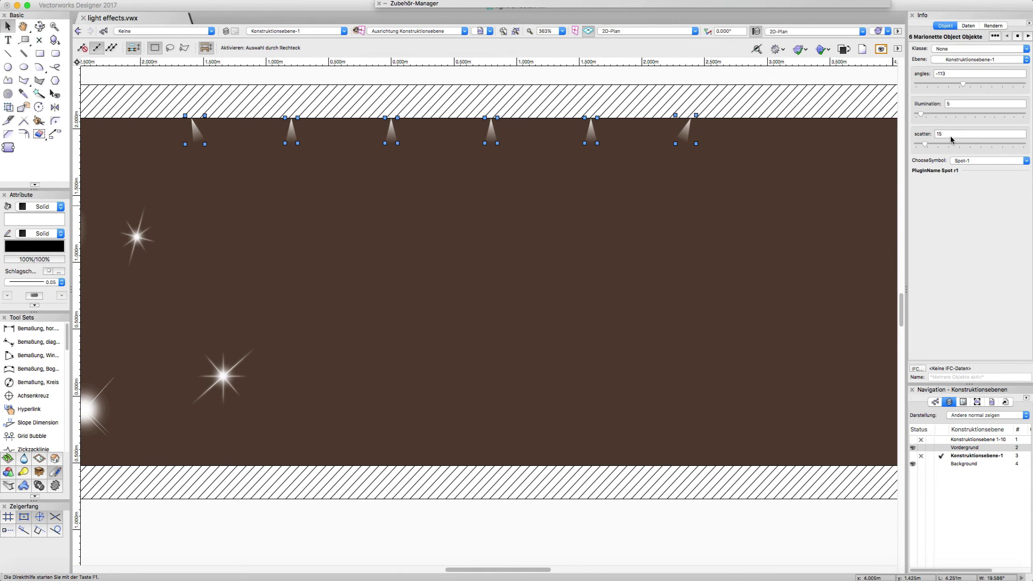
{"action": "left_click_drag", "start_coordinate": [972, 114], "coordinate": [997, 114]}
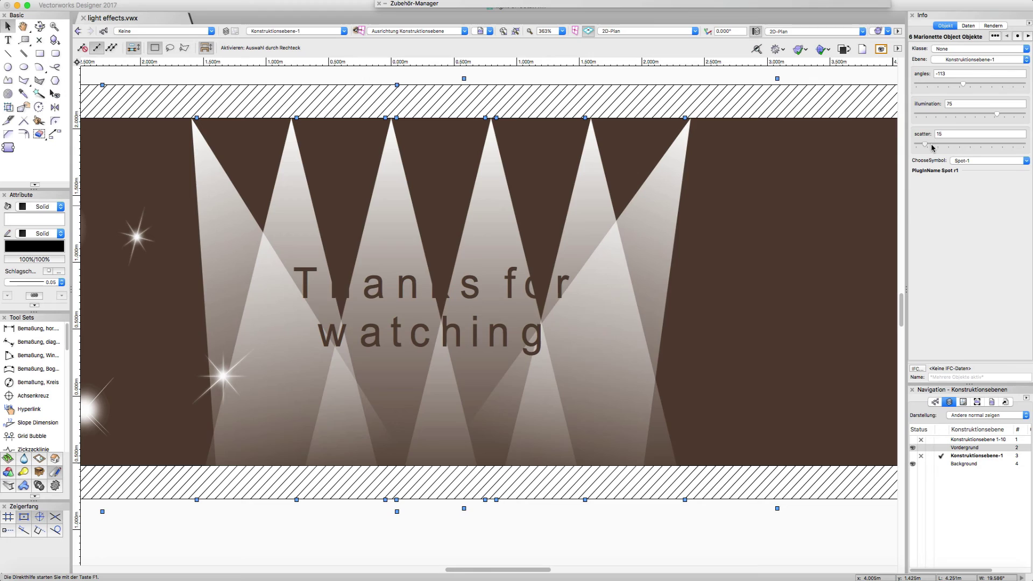
{"action": "left_click_drag", "start_coordinate": [931, 145], "coordinate": [937, 145]}
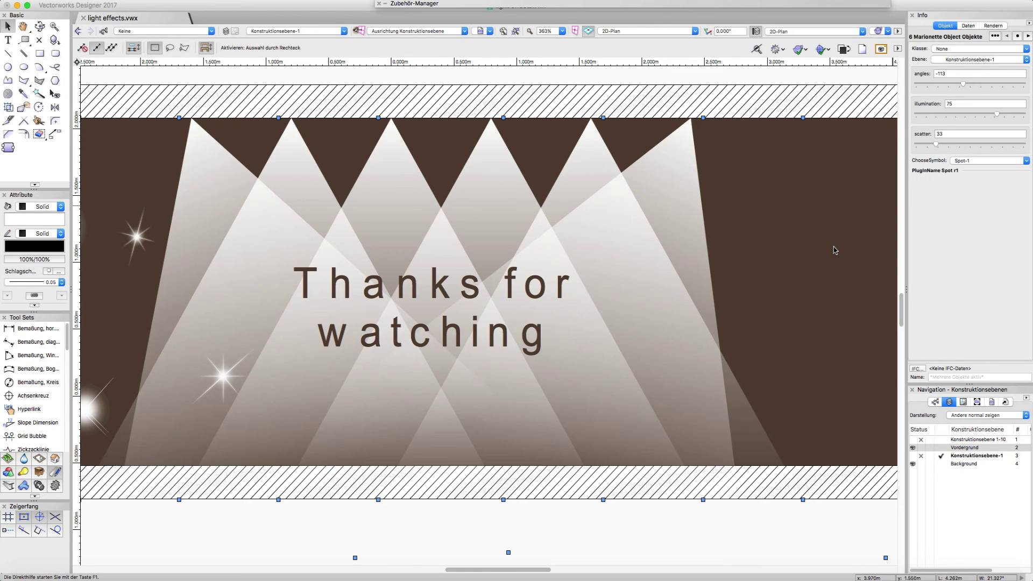